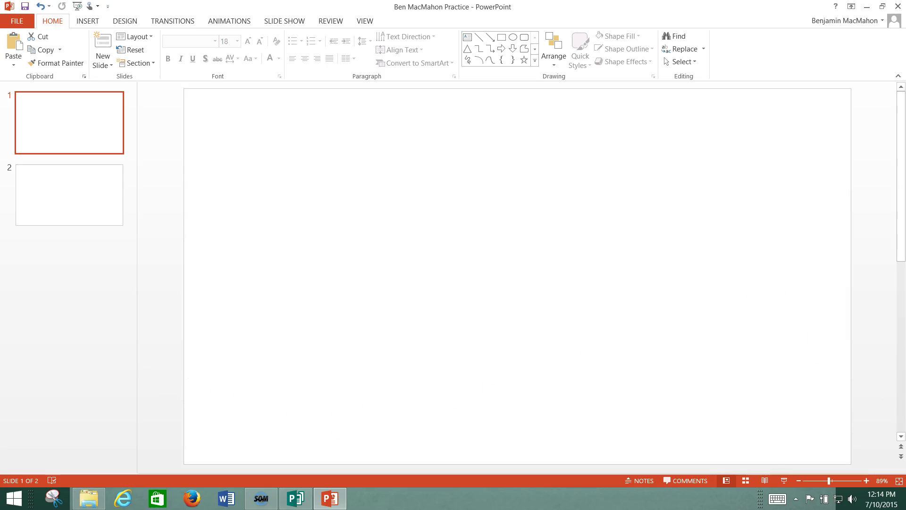
Try gradient, pattern and texture fills on slide 1's background
key("alt+Tab")
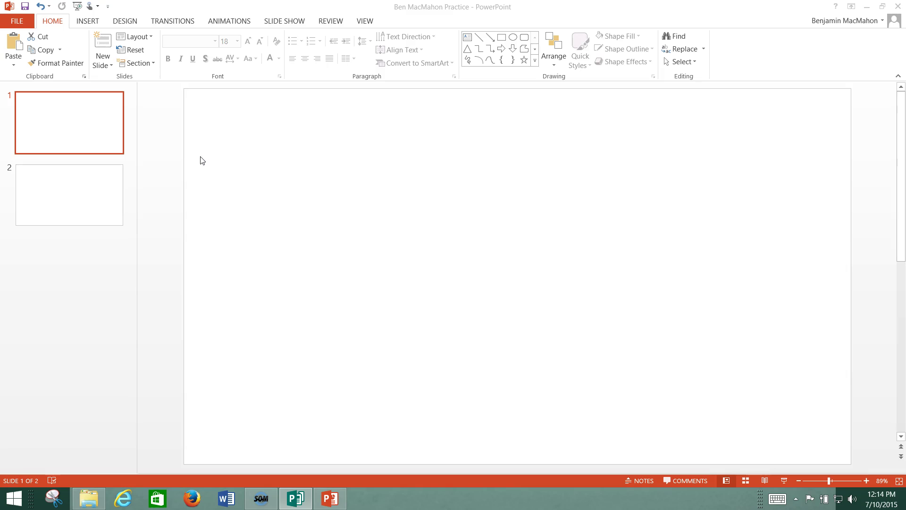
left_click(74, 122)
right_click(73, 122)
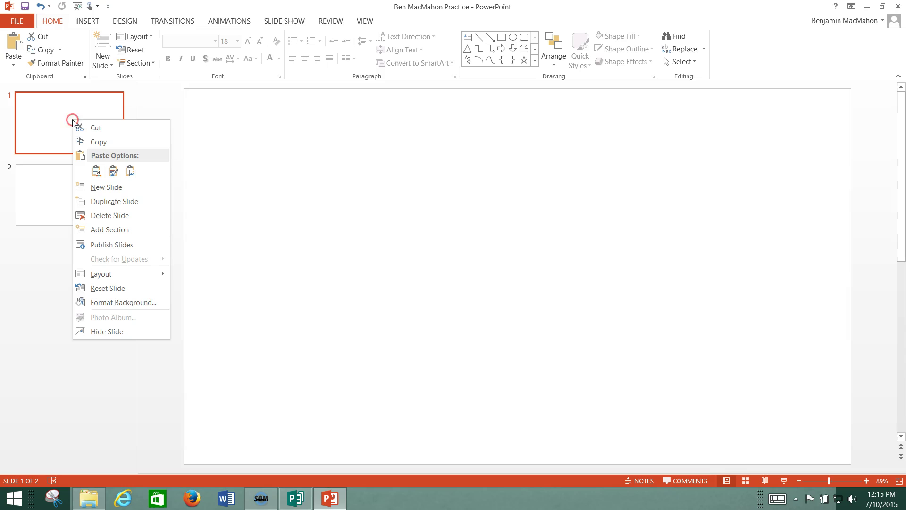
left_click(104, 301)
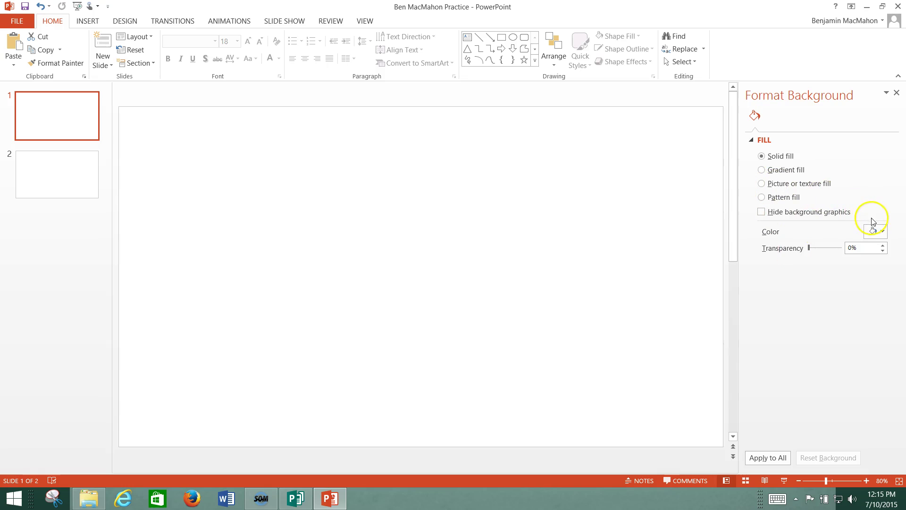
left_click(762, 170)
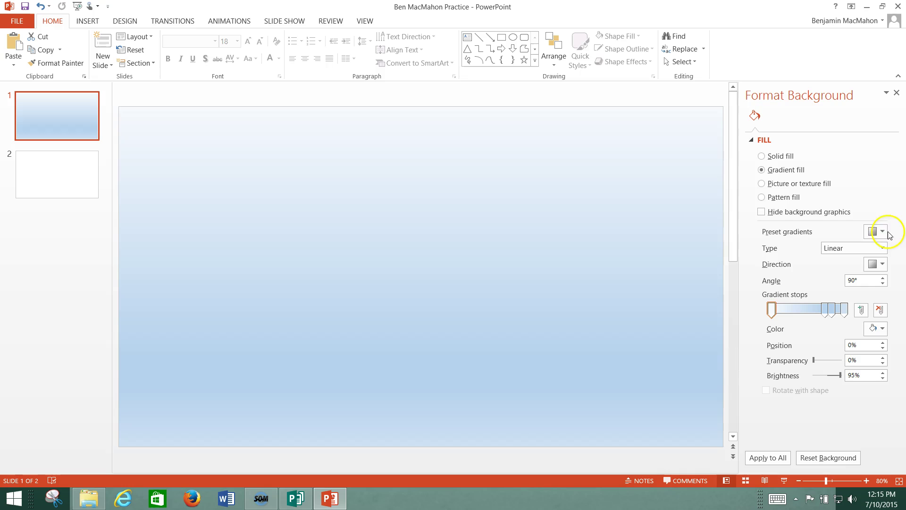
left_click(761, 197)
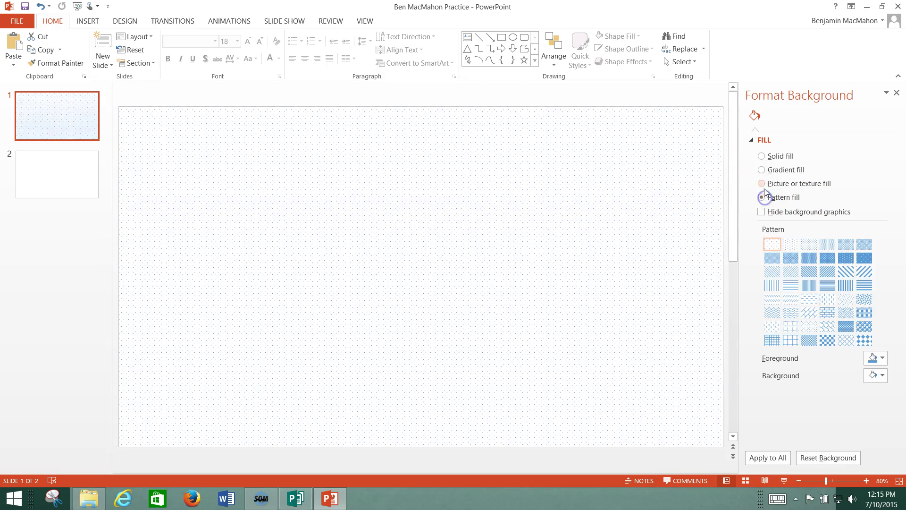
left_click(761, 184)
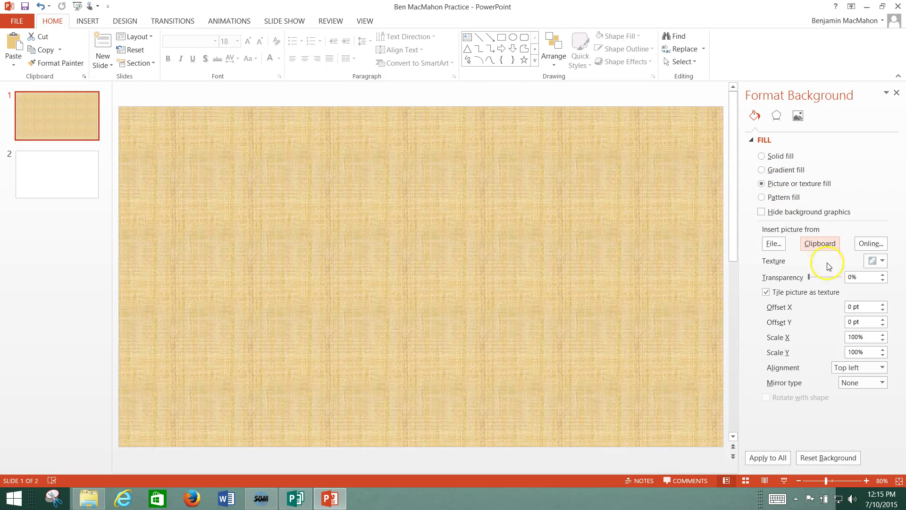
left_click(768, 457)
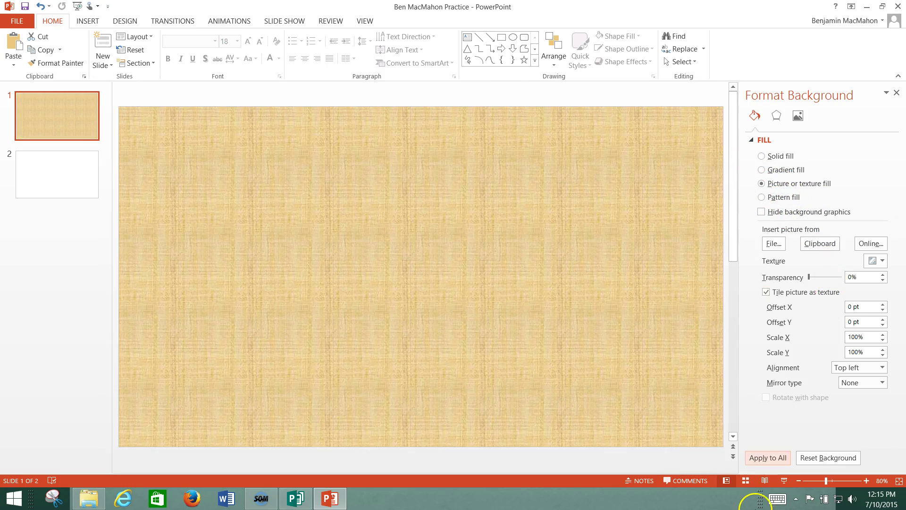
Set slide 1's background to a solid light blue theme colour
left_click(761, 156)
left_click(883, 232)
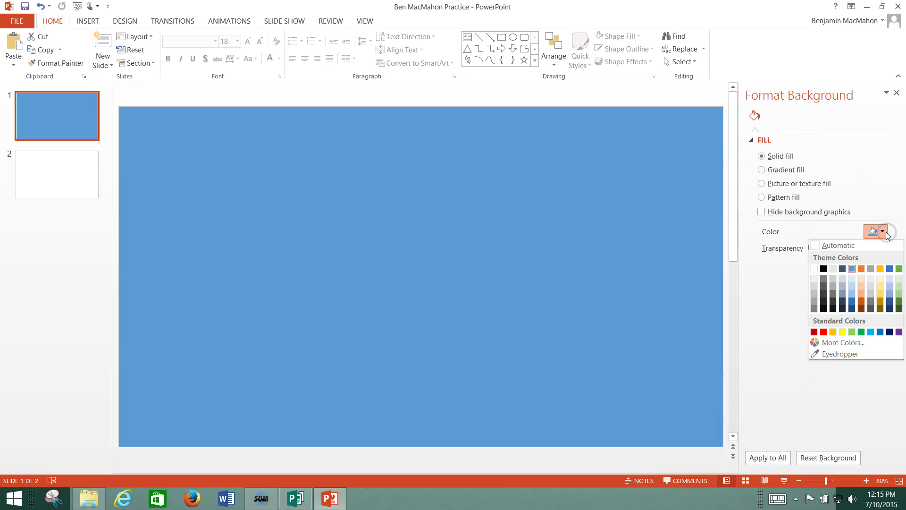
left_click(851, 290)
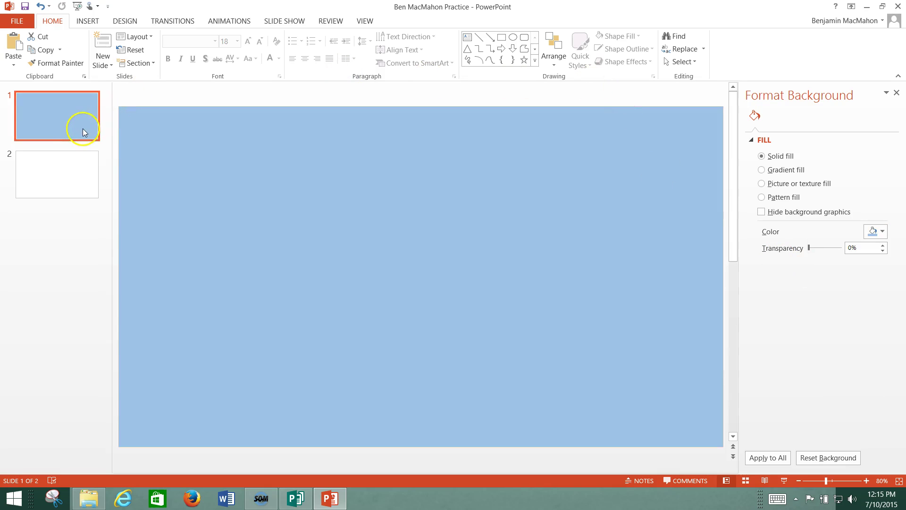
Add a text box across slide 1's upper middle holding the presenter's name in capitals
left_click(469, 41)
mouse_move(281, 212)
left_mouse_down()
mouse_move(291, 251)
mouse_move(483, 287)
mouse_move(605, 282)
mouse_move(639, 289)
left_mouse_up()
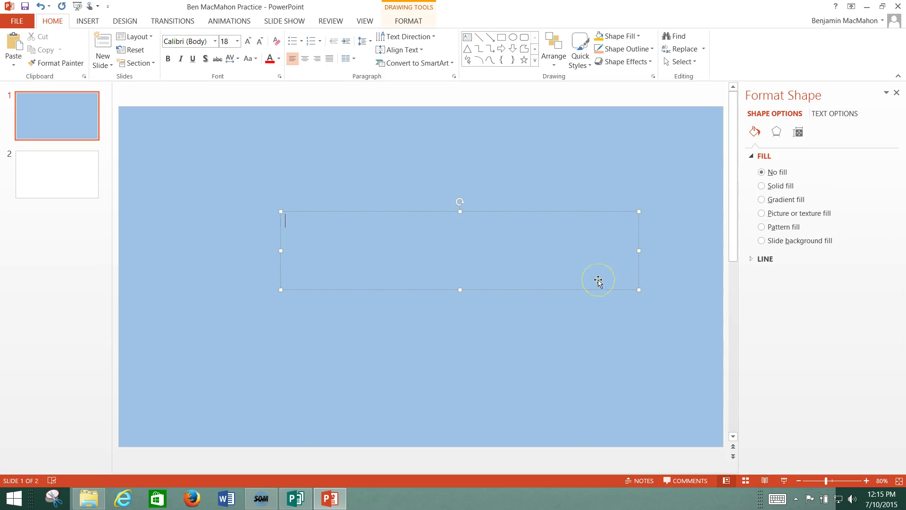
type("BEN MACMAHON")
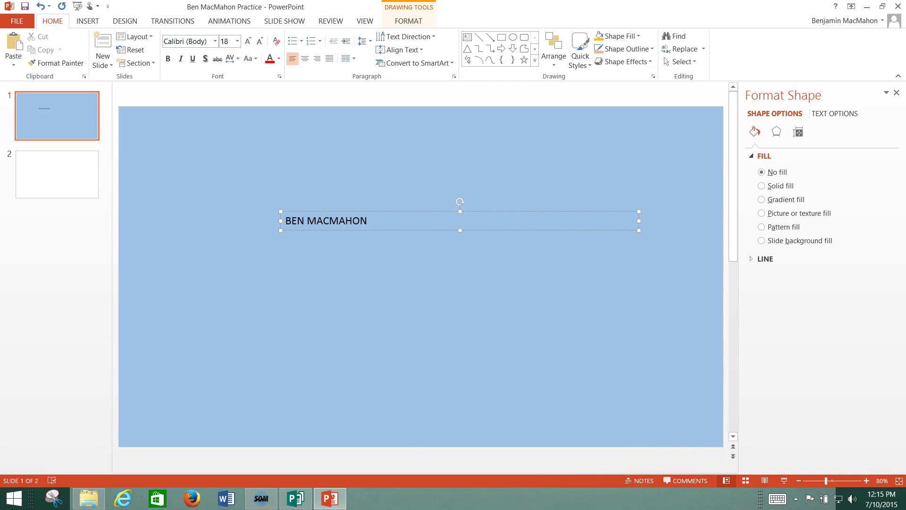
key("alt+Tab")
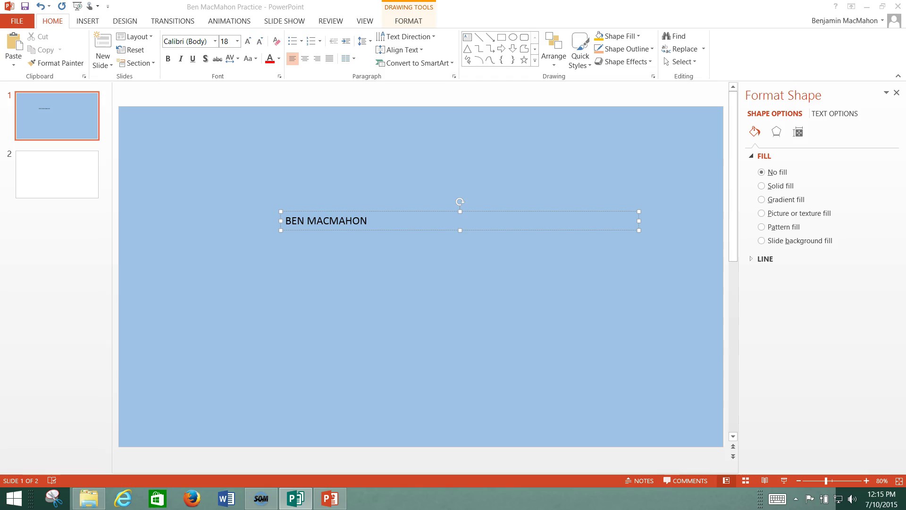
left_click(368, 223)
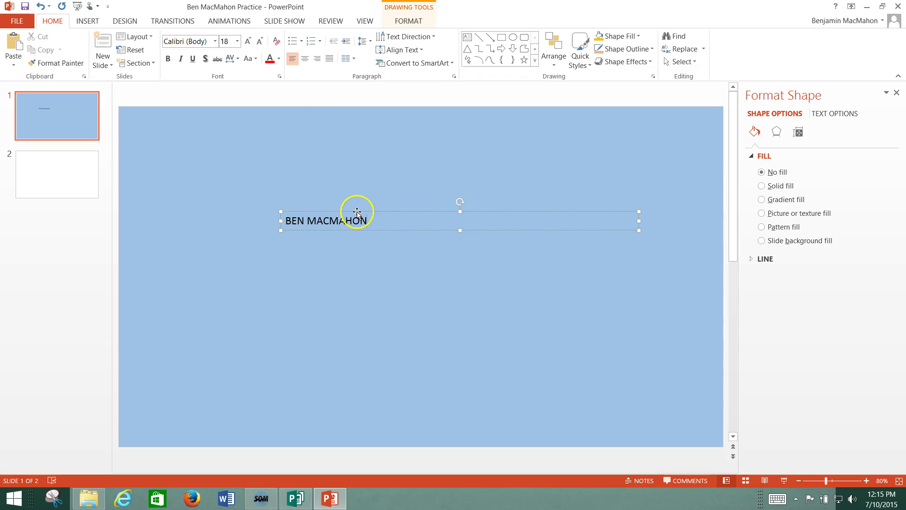
left_click(357, 212)
Enlarge the name to 80 pt and move its box to the slide's lower left
left_click(237, 42)
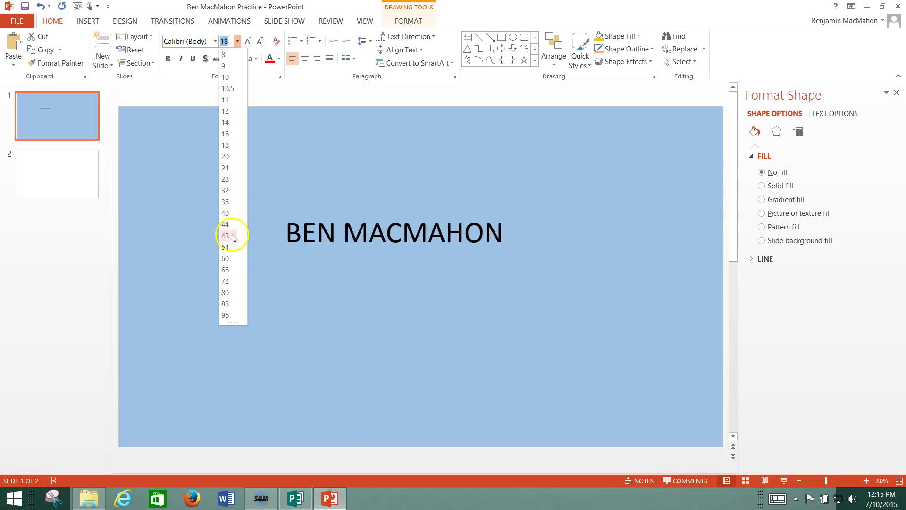
left_click(229, 293)
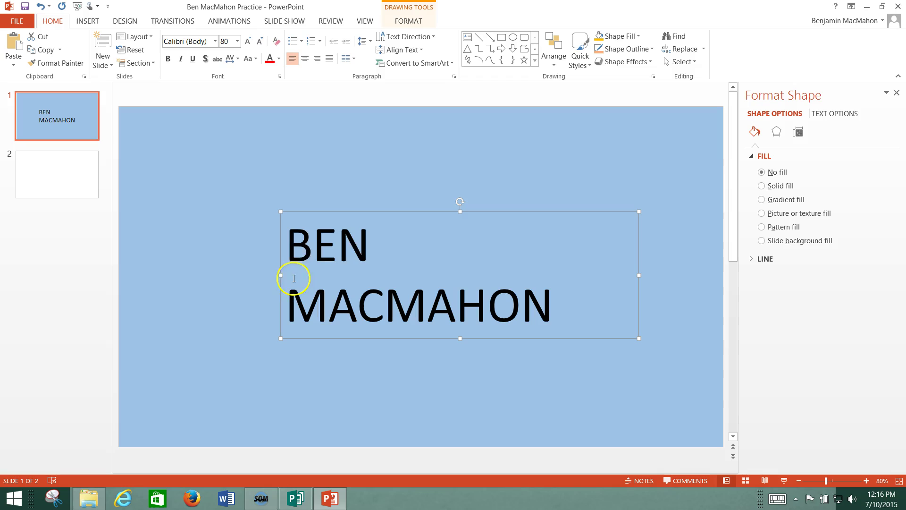
left_click_drag(402, 210, 269, 273)
left_click(160, 275)
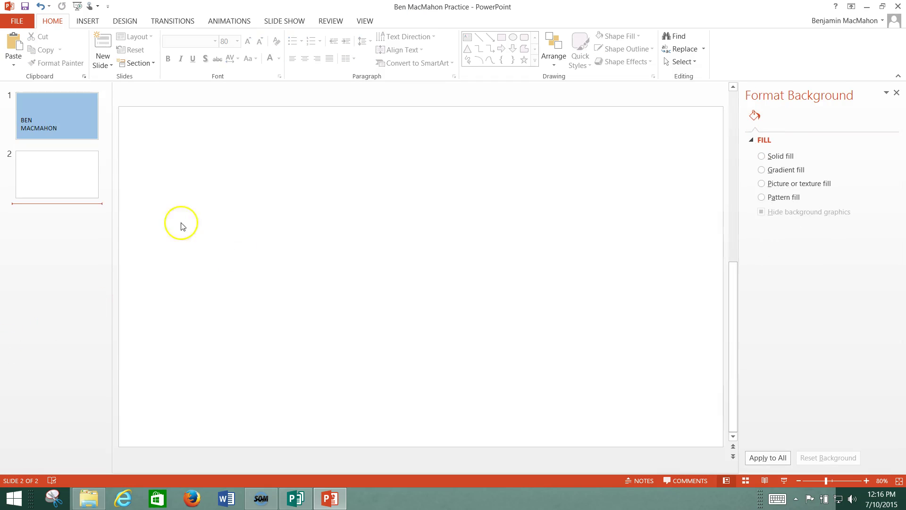
left_click(55, 127)
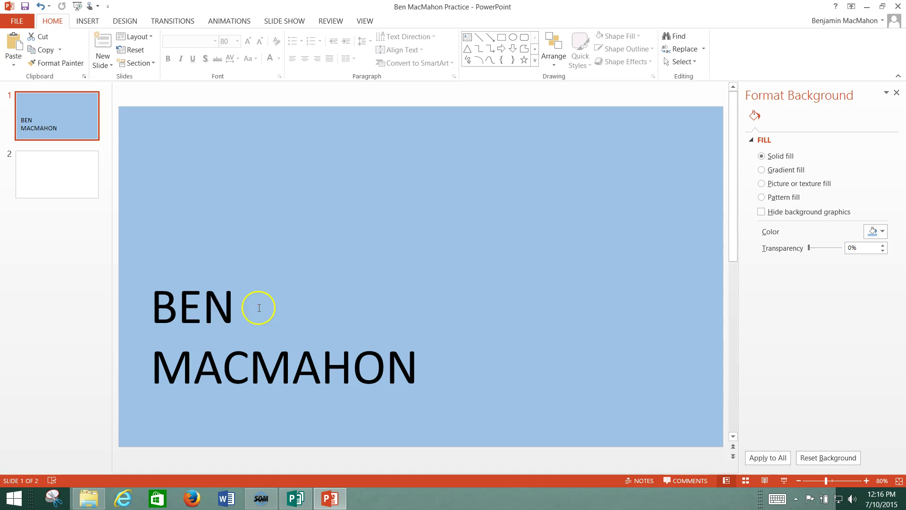
Colour the first letter of the name's top line red
left_click(226, 310)
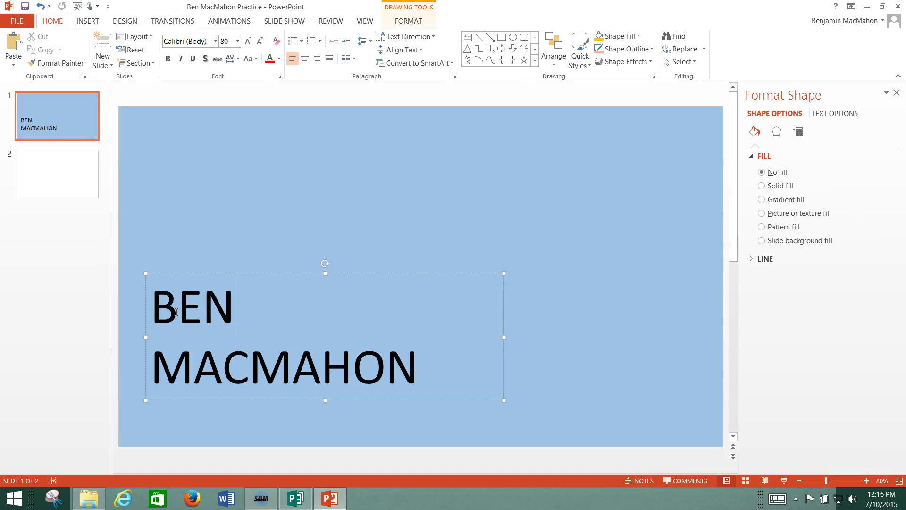
left_click_drag(176, 312, 155, 312)
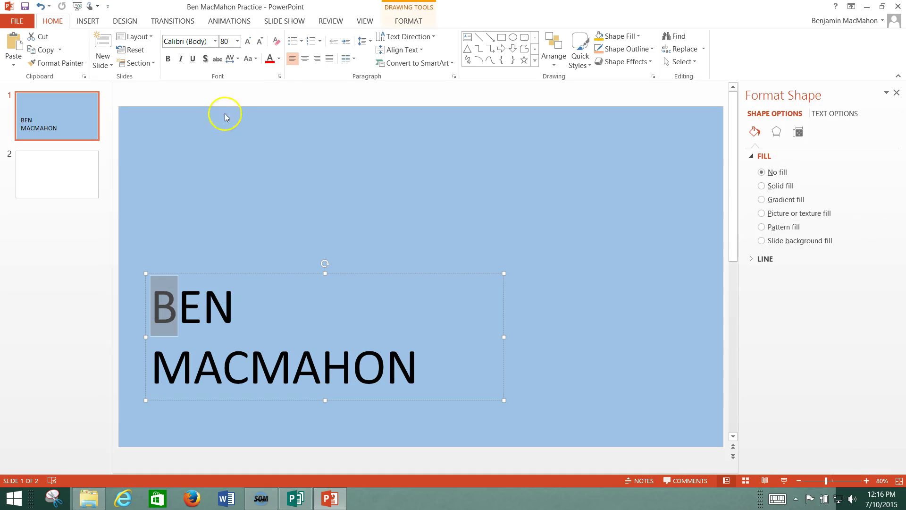
left_click(270, 59)
left_click(277, 224)
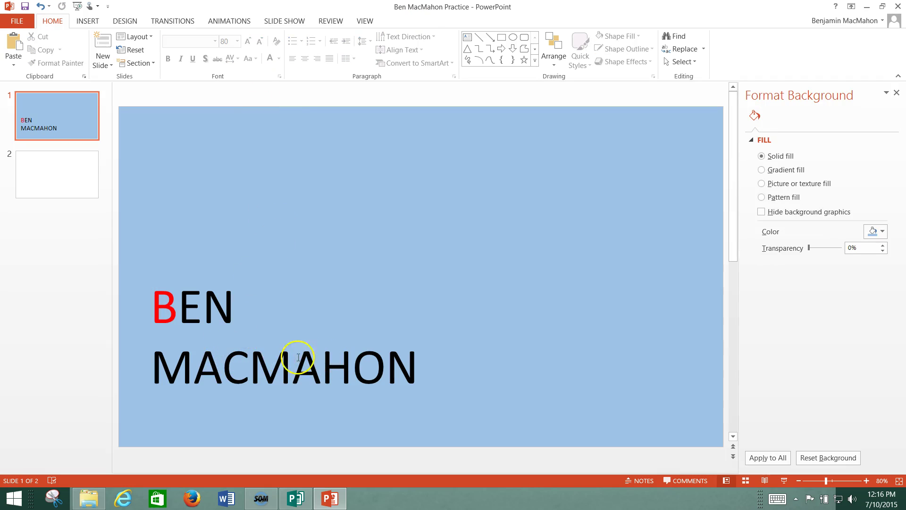
Colour both capital M's in the name's second line red
left_click(174, 373)
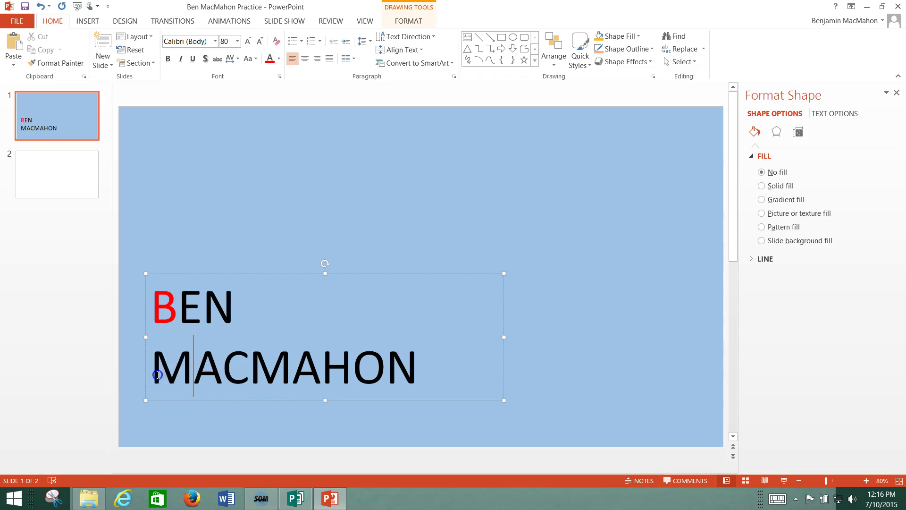
left_click_drag(152, 373, 193, 372)
left_click(270, 59)
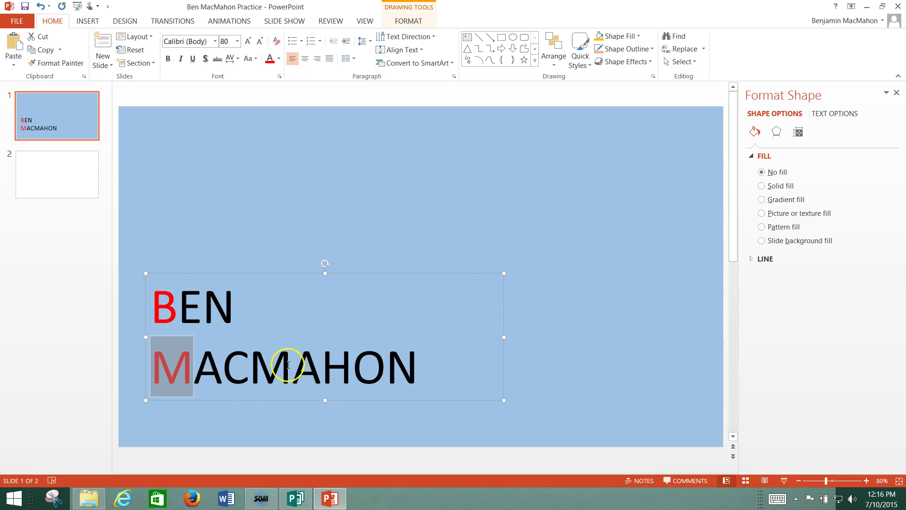
left_click_drag(291, 368, 250, 368)
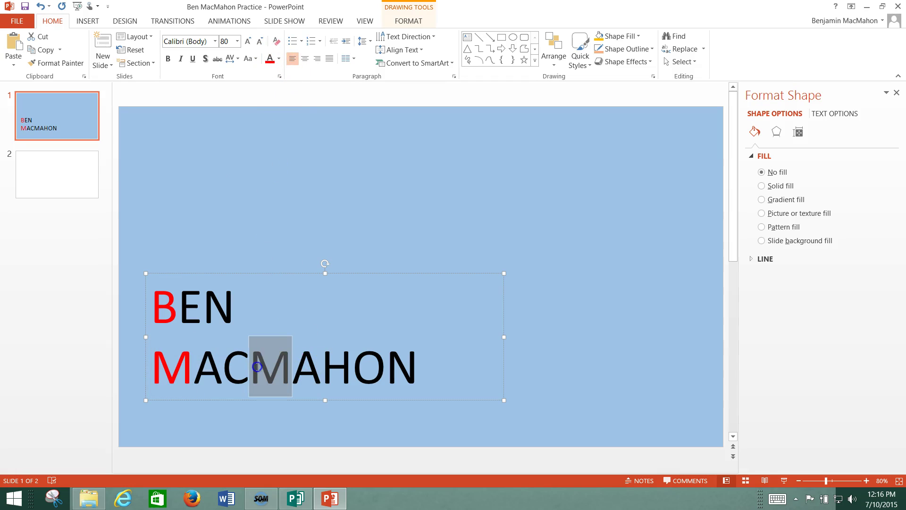
left_click(269, 58)
left_click(248, 180)
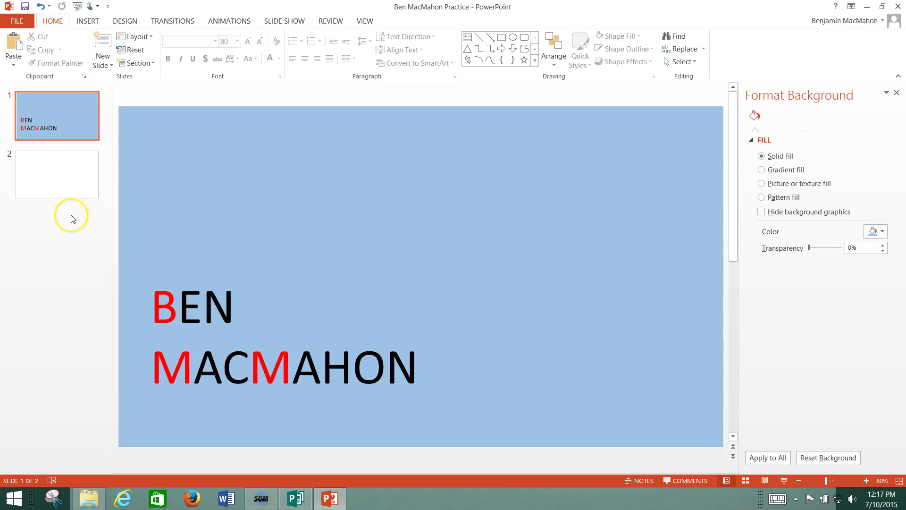
Copy the name slide and paste the copy after slide 2
right_click(66, 167)
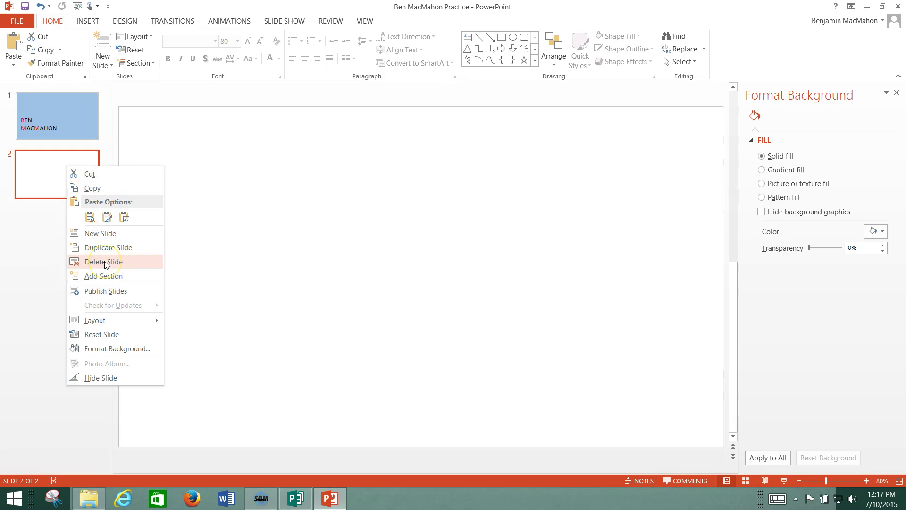
left_click(88, 121)
right_click(91, 123)
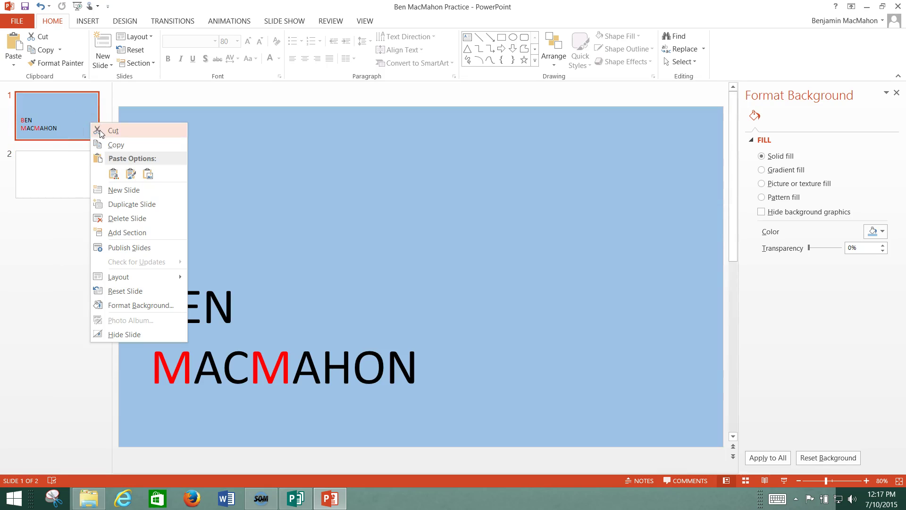
left_click(106, 148)
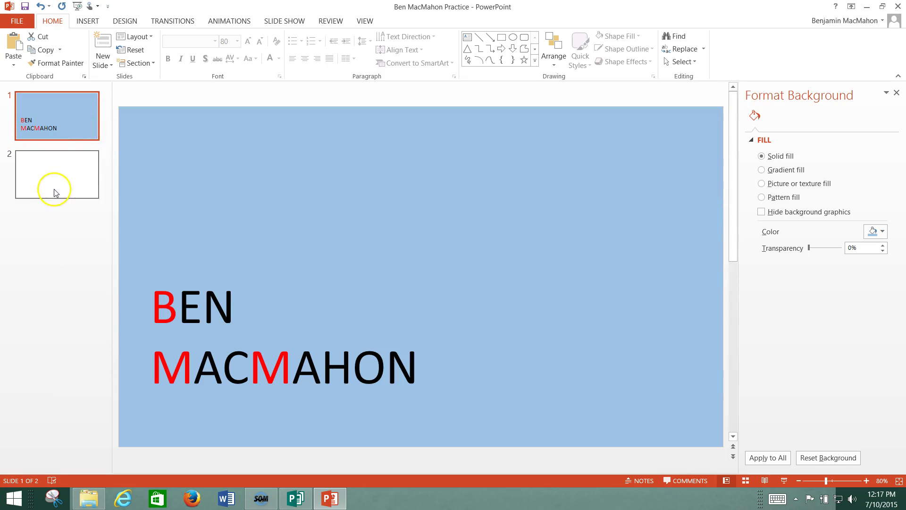
right_click(55, 189)
left_click(76, 241)
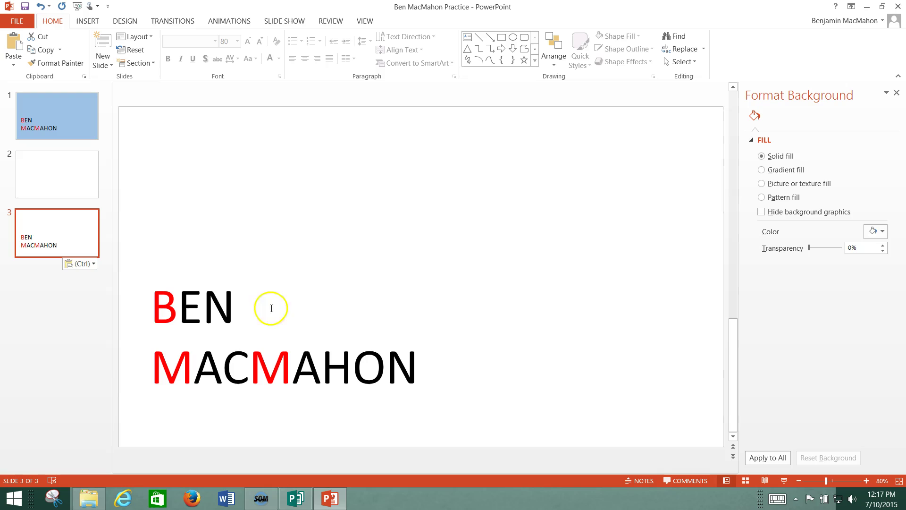
Delete the pasted copy and the blank slide 2, leaving only the name slide
left_click(74, 238)
key("Delete")
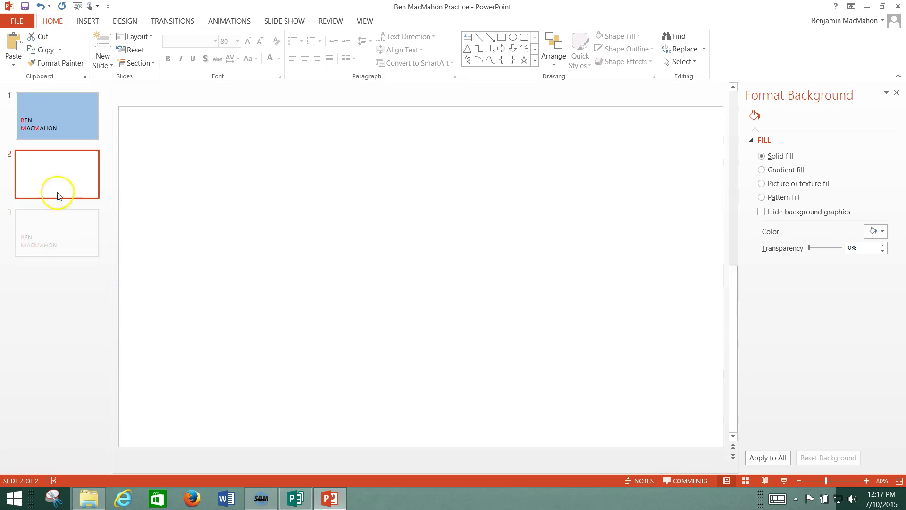
key("Delete")
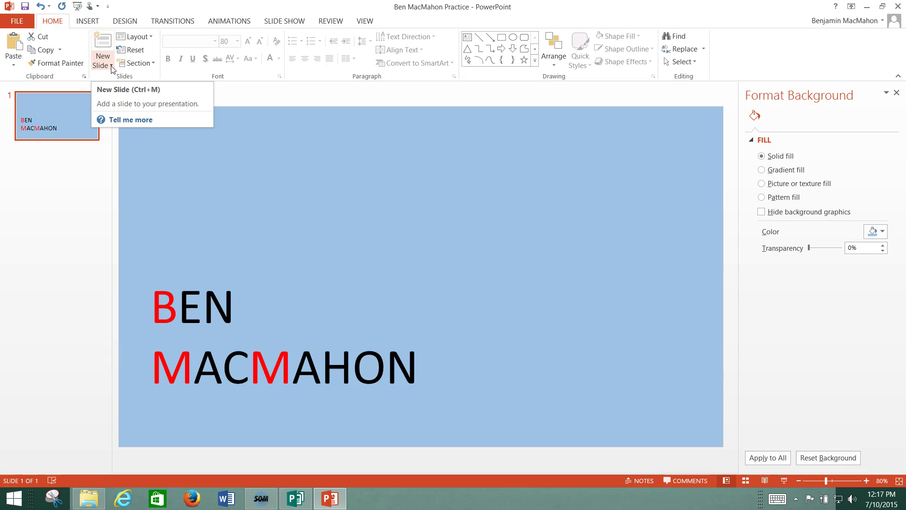
Add a blank slide 2, then delete it again
left_click(103, 44)
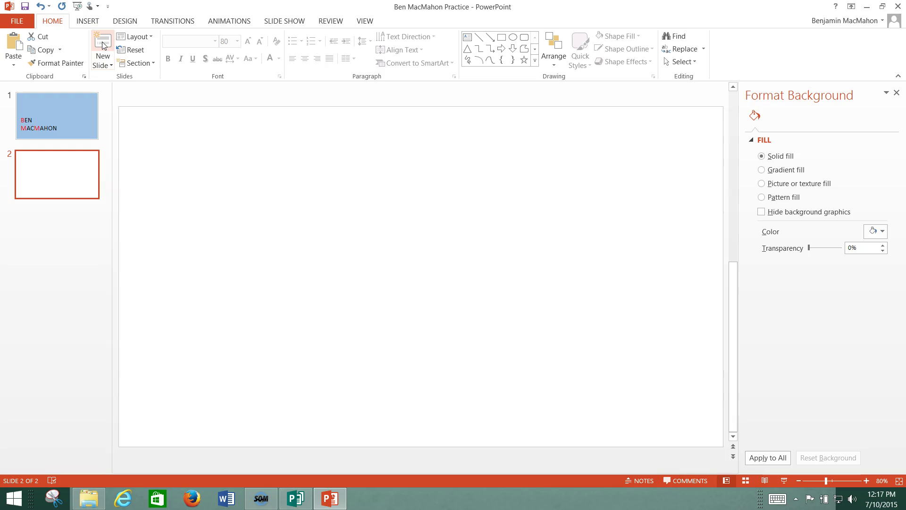
left_click(81, 161)
key("Delete")
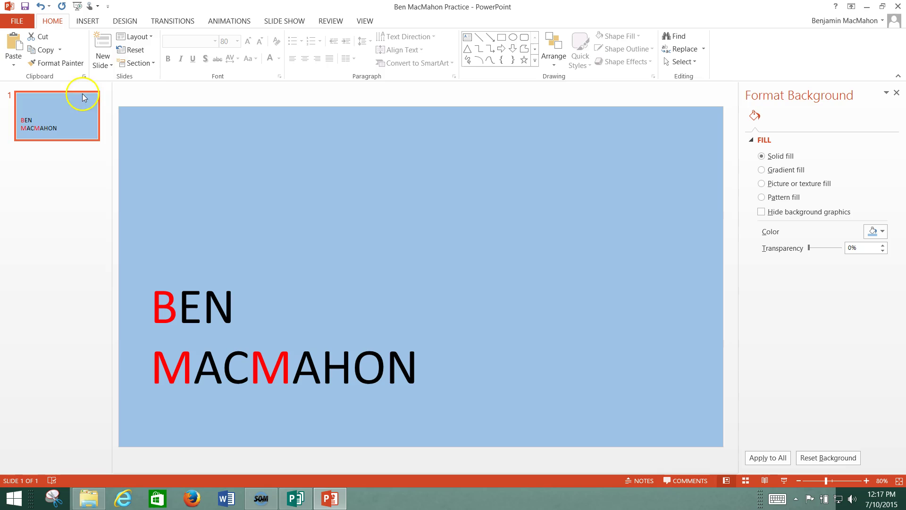
Insert a Title Only slide after the name slide and enter its title placeholder
left_click(111, 67)
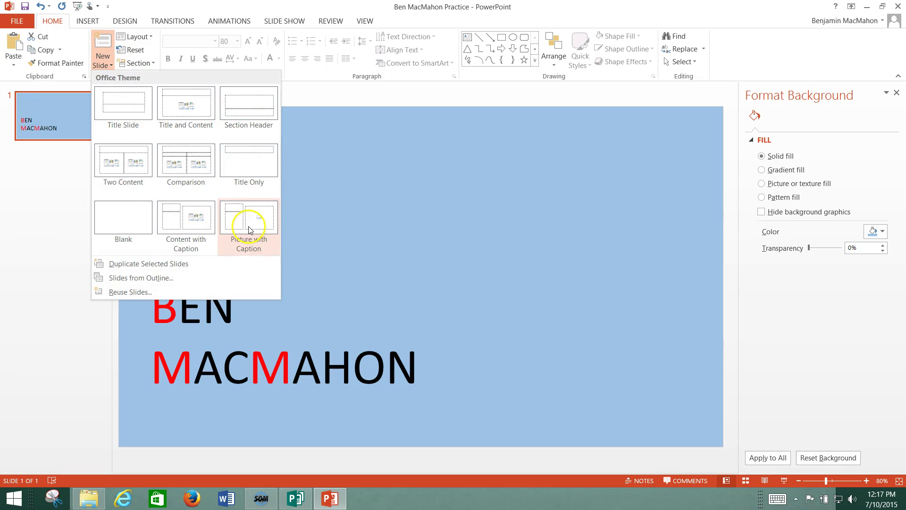
left_click(245, 166)
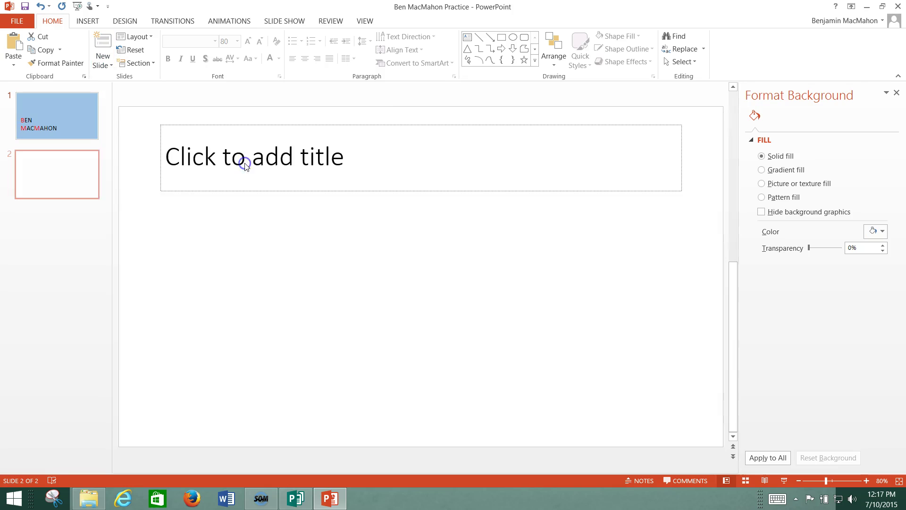
left_click(298, 164)
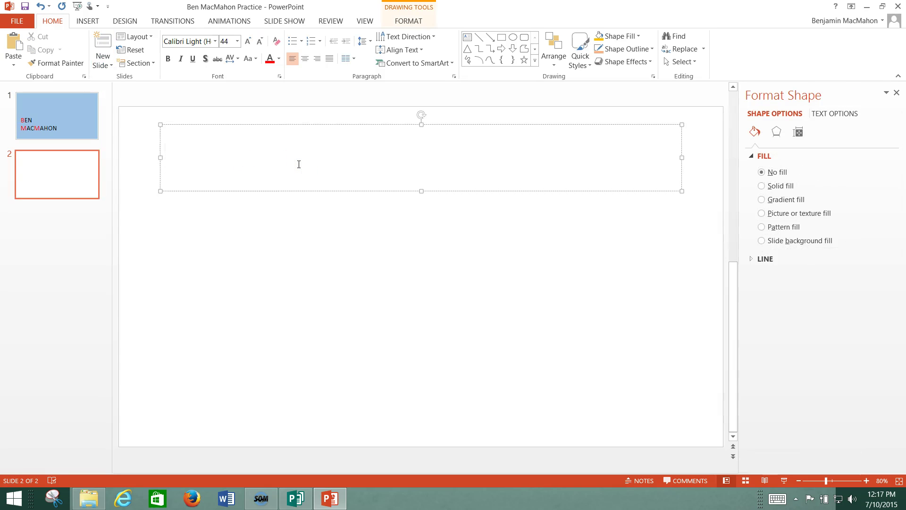
Type 'My Favorite Things' as slide 2's title
type("m")
key("BackSpace")
type("My Fav")
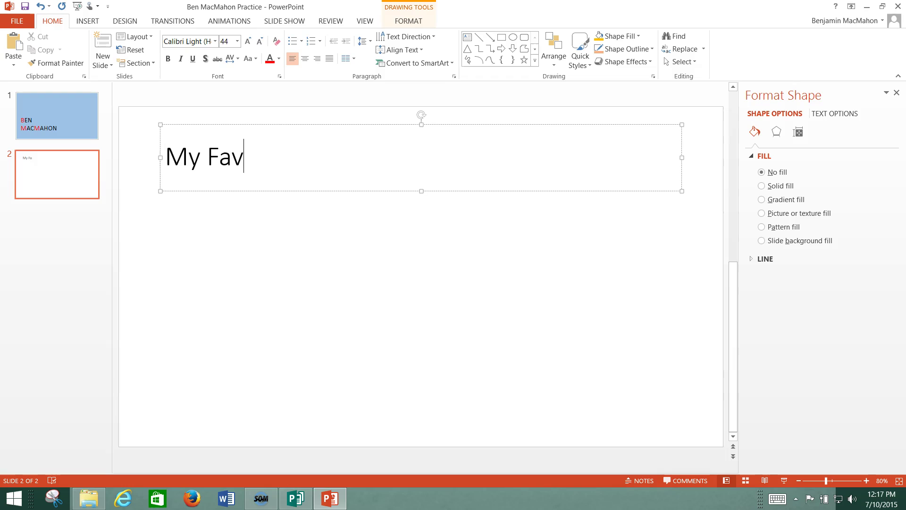
type("orite Things")
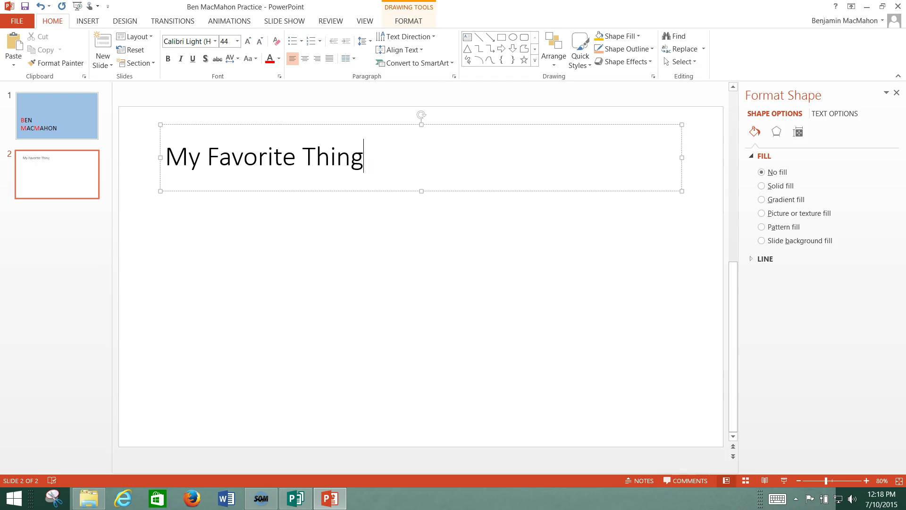
left_click(367, 237)
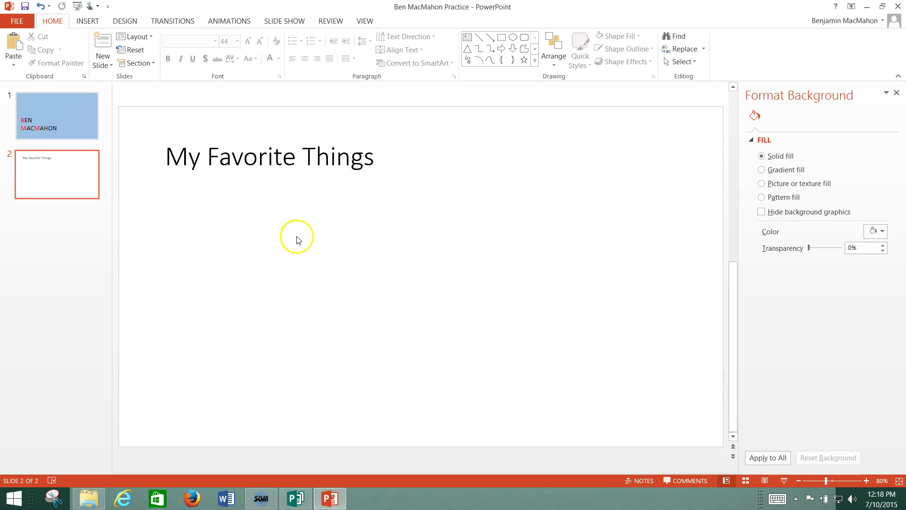
Try peach and dark orange backgrounds on slide 2, then settle on light green
left_click(883, 232)
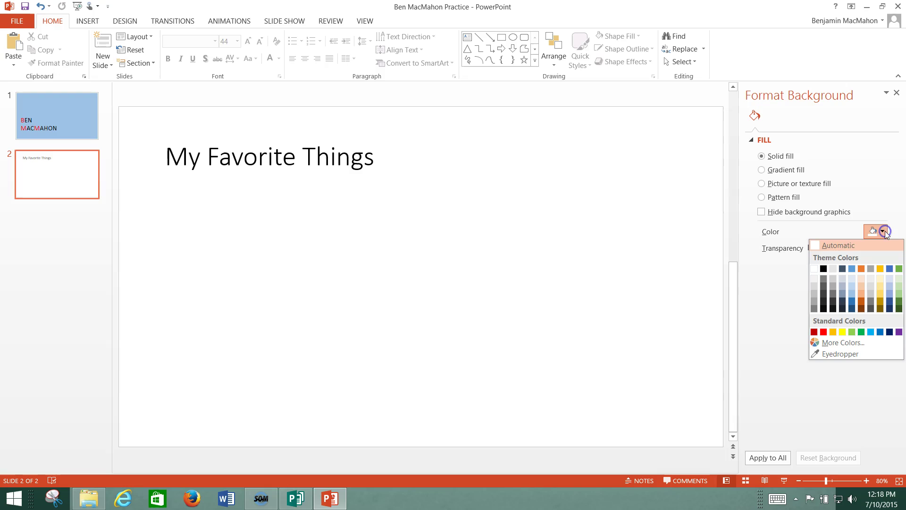
left_click(863, 287)
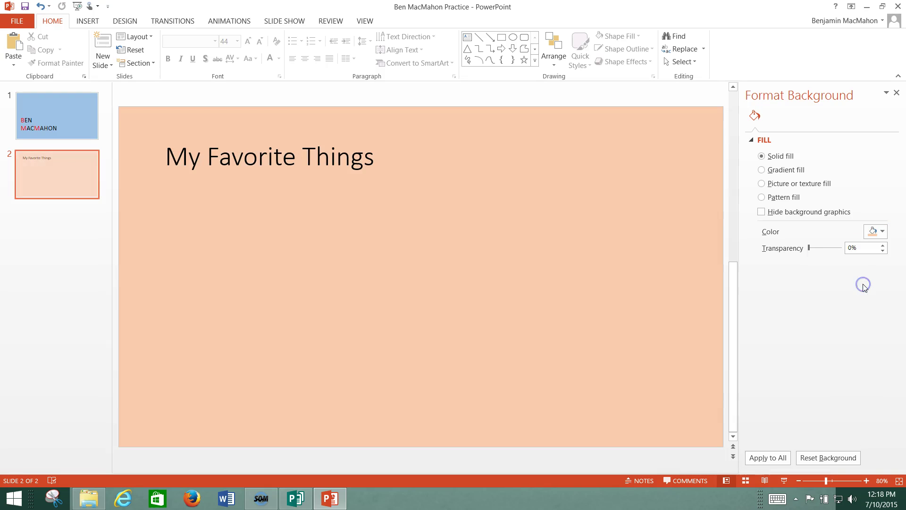
left_click(882, 232)
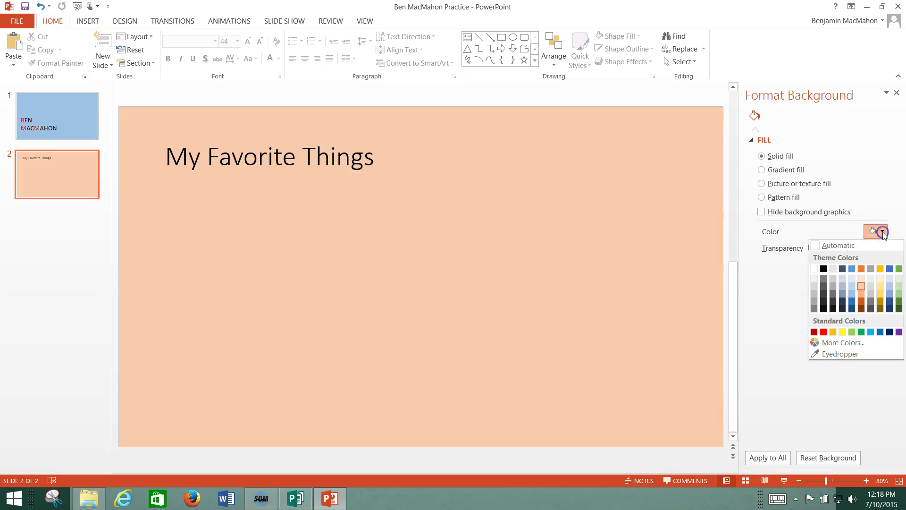
left_click(861, 300)
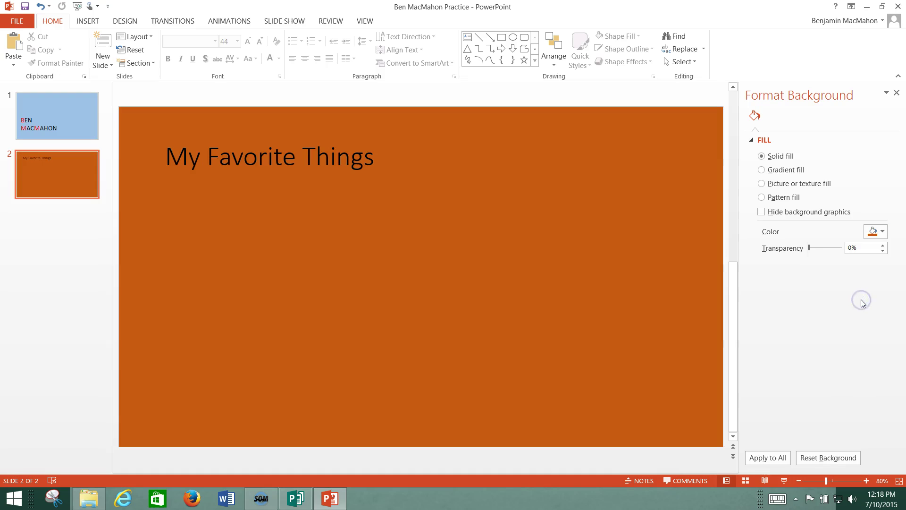
left_click(881, 235)
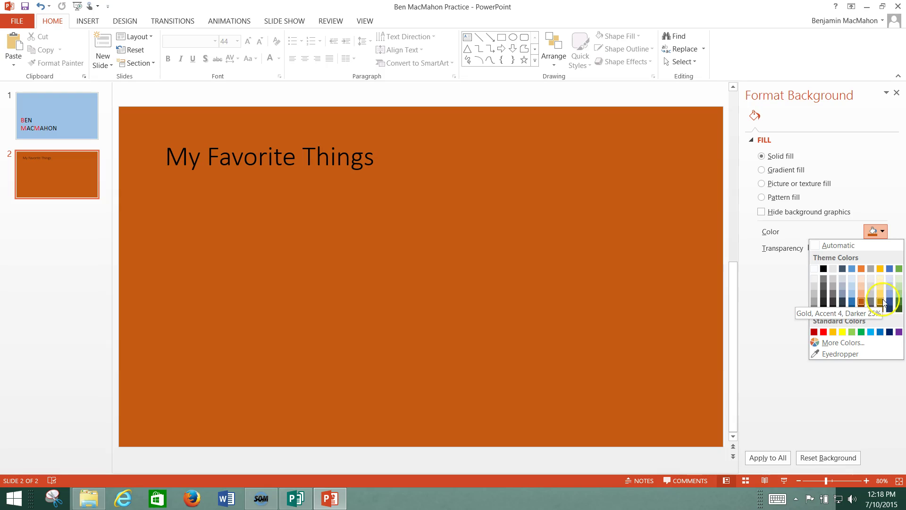
left_click(899, 294)
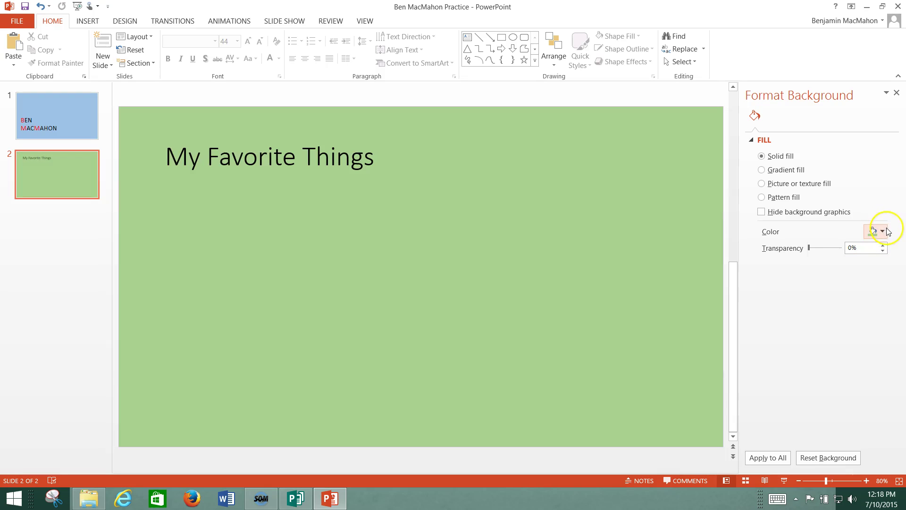
left_click(373, 157)
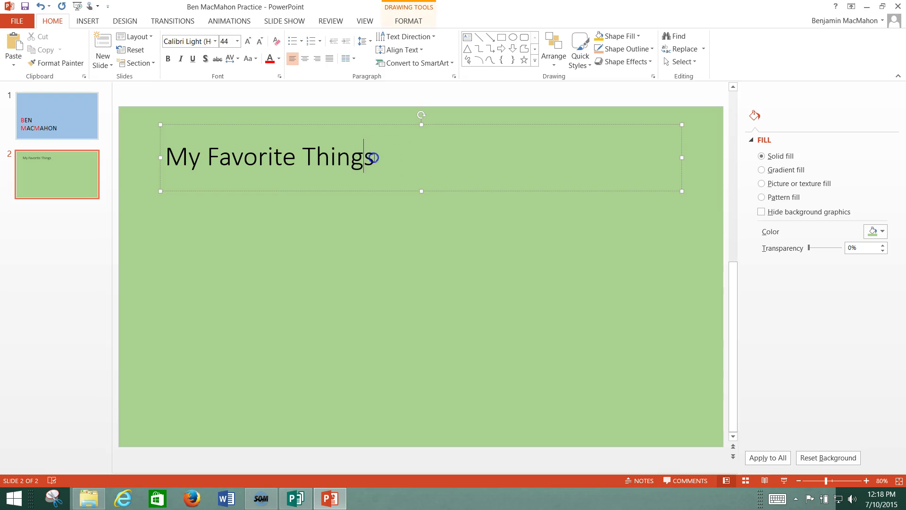
Set the 'My Favorite Things' title in the Bradley Hand ITC font
left_click_drag(373, 157, 169, 158)
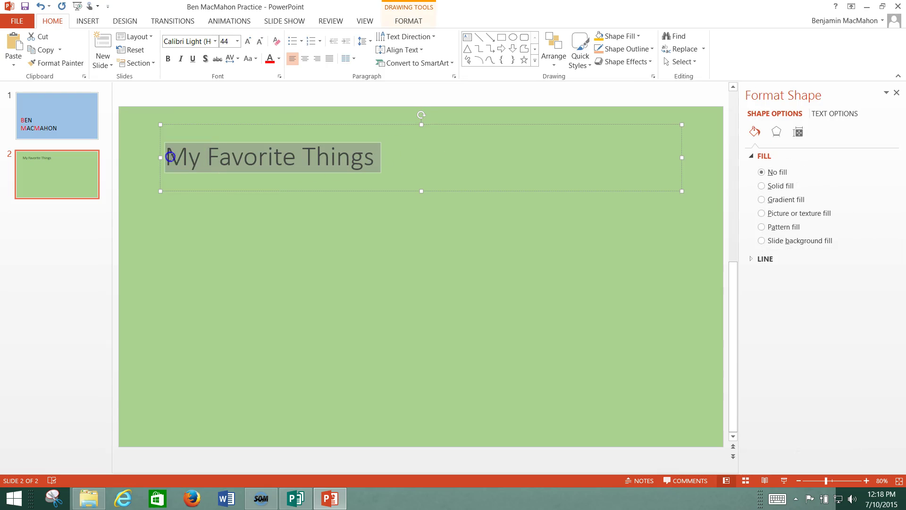
left_click(216, 41)
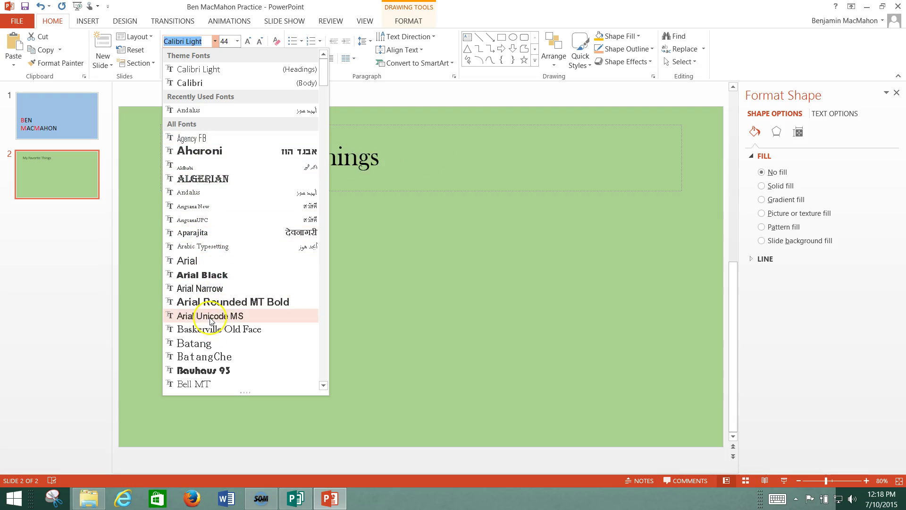
scroll(210, 317, "down", 5)
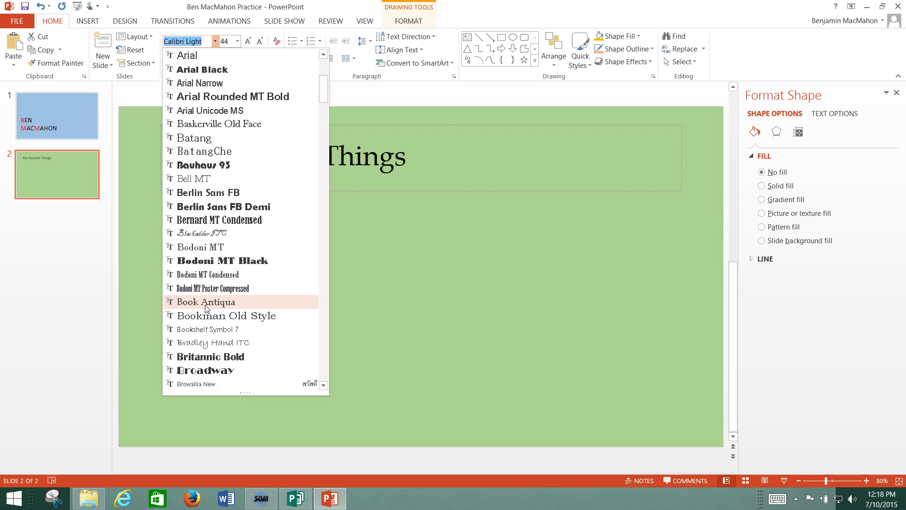
left_click(208, 342)
left_click(315, 270)
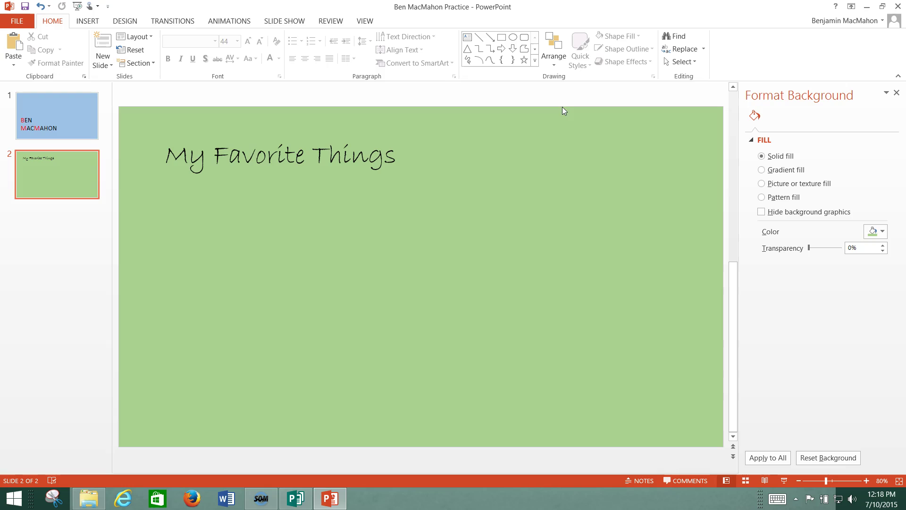
Add a text box below the title reading 'Motocycles'
left_click(549, 97)
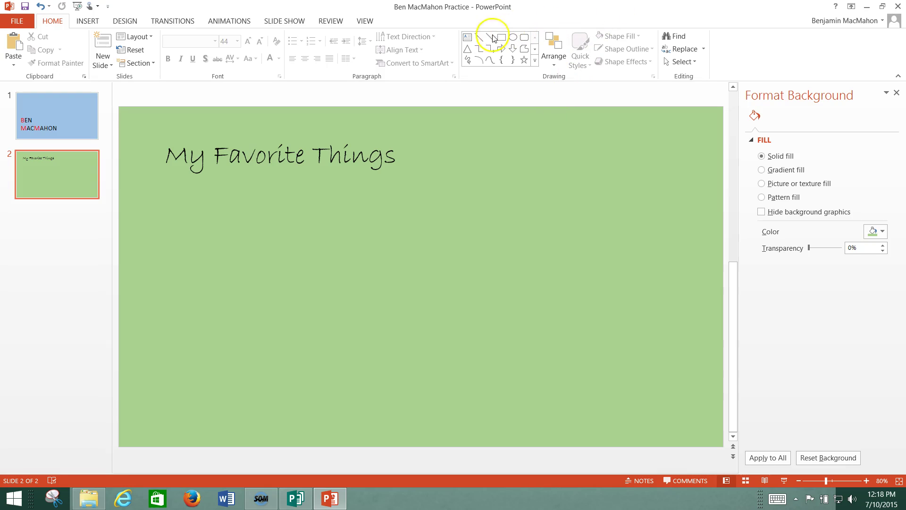
left_click(467, 37)
mouse_move(415, 207)
left_mouse_down()
mouse_move(514, 266)
mouse_move(603, 248)
left_mouse_up()
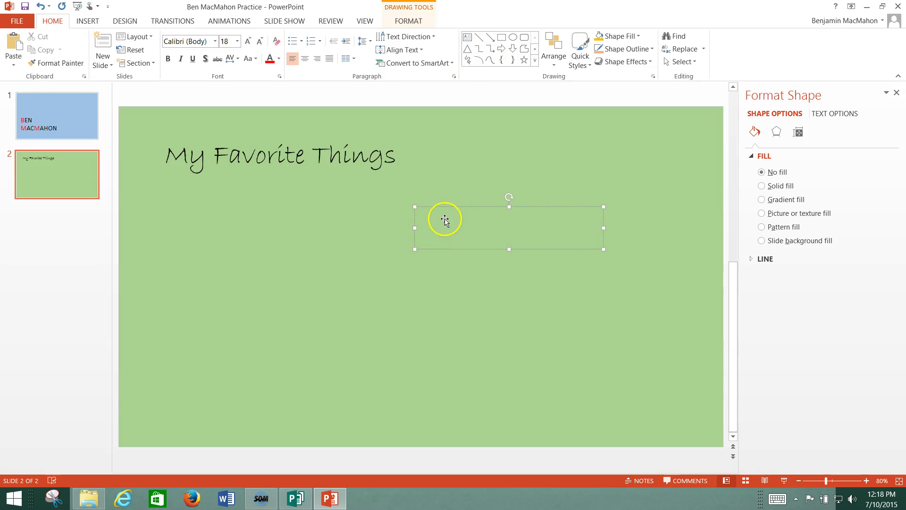
left_click(308, 311)
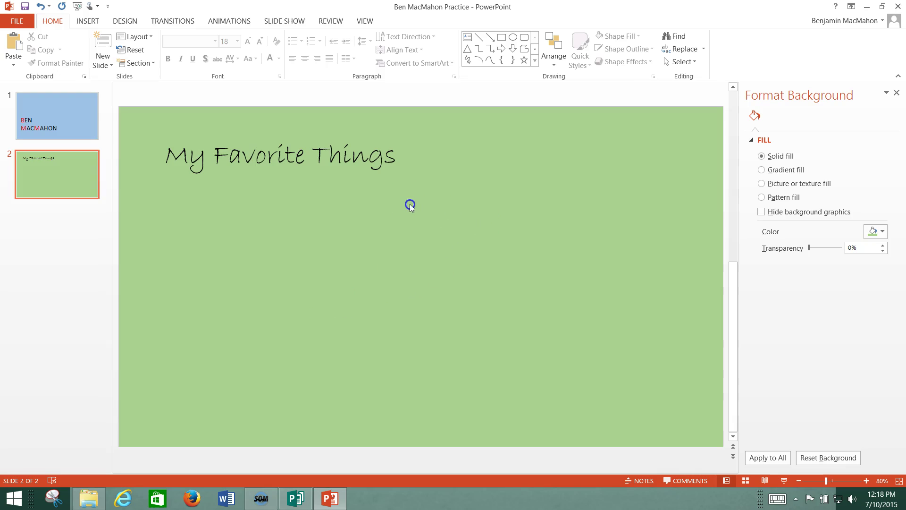
left_click(446, 241)
left_click(467, 36)
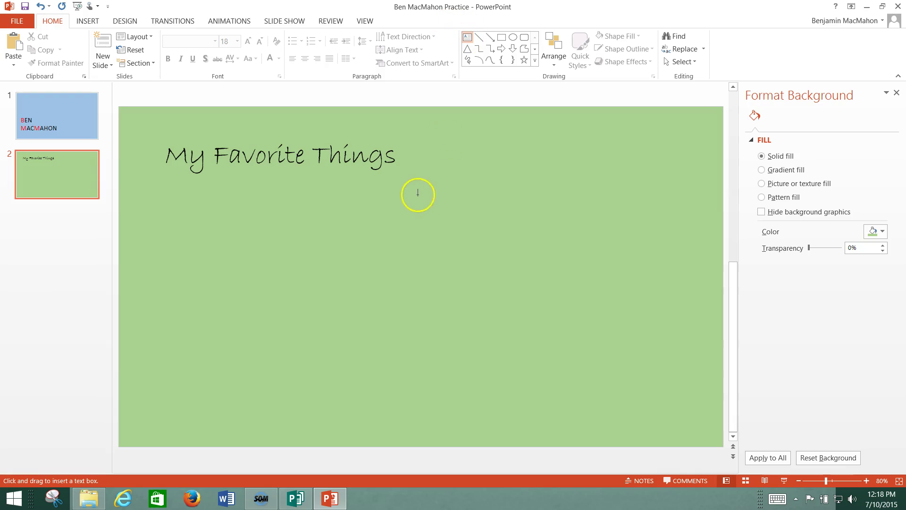
mouse_move(416, 191)
left_mouse_down()
mouse_move(596, 272)
mouse_move(625, 236)
left_mouse_up()
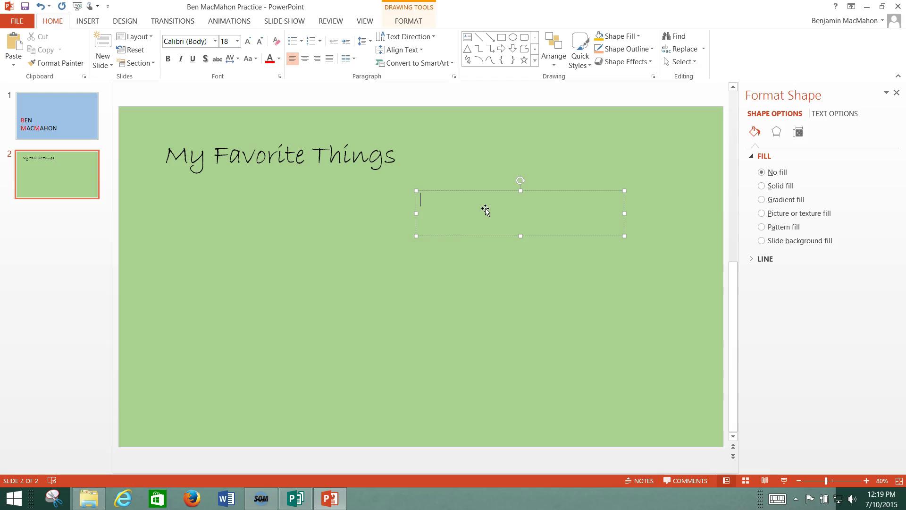
type("Motocycles")
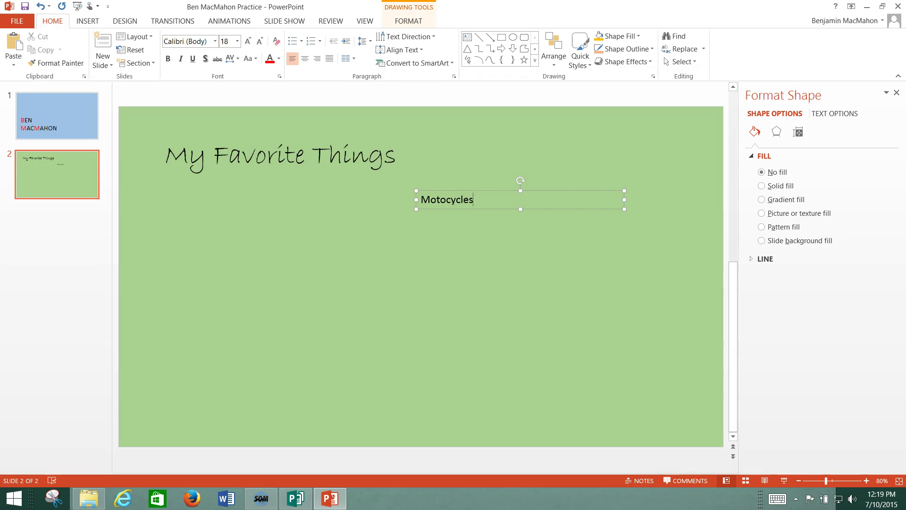
Add two more text boxes beneath it reading 'Family' and 'Food'
left_click(467, 37)
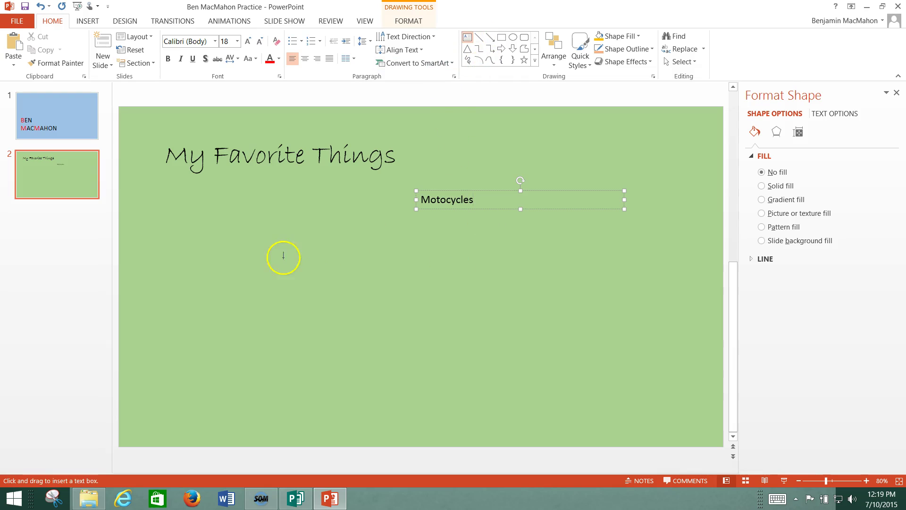
mouse_move(283, 257)
left_mouse_down()
mouse_move(468, 301)
mouse_move(536, 285)
left_mouse_up()
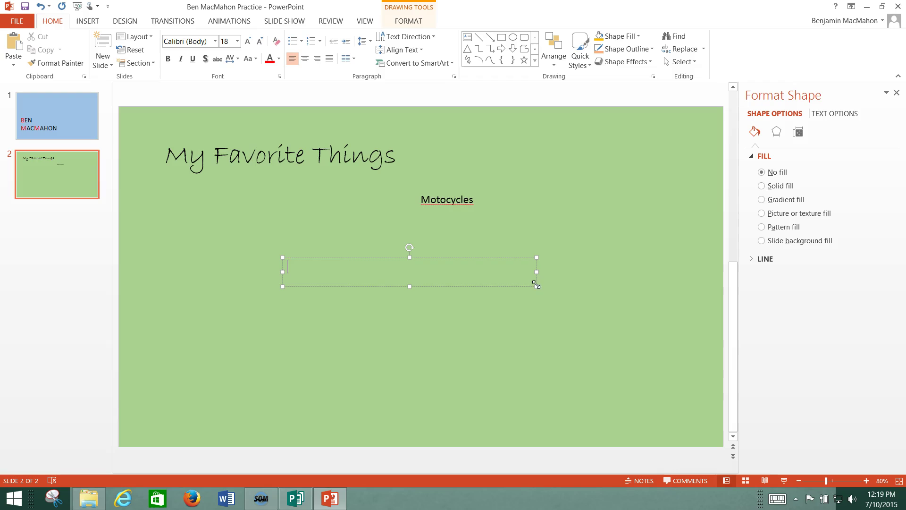
type("Family")
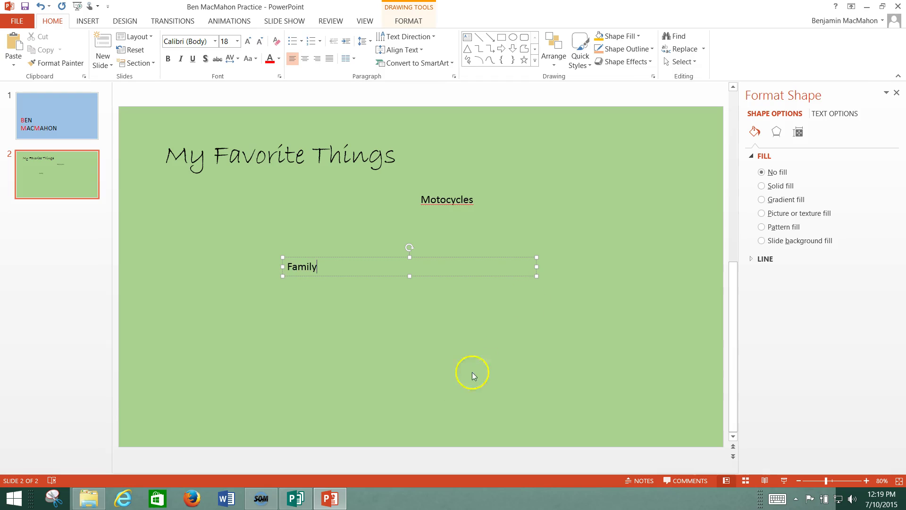
left_click(298, 323)
left_click(467, 37)
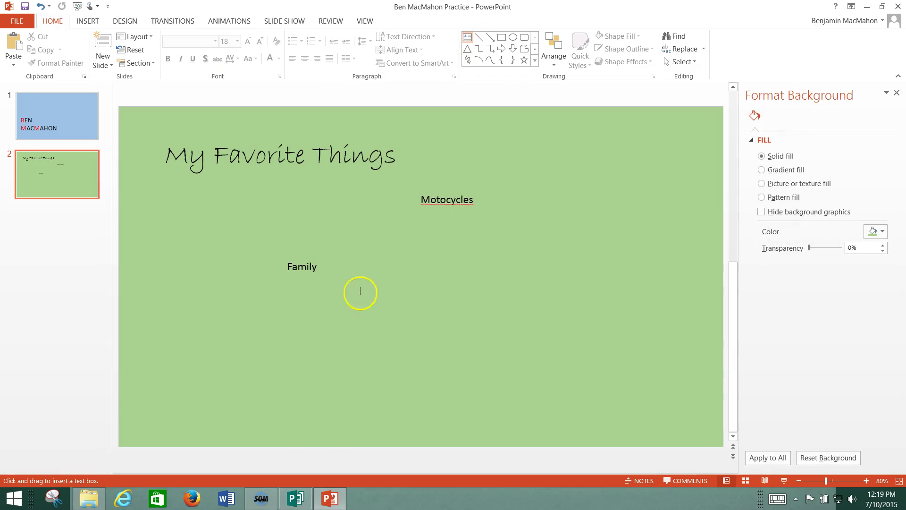
mouse_move(327, 310)
left_mouse_down()
mouse_move(570, 348)
mouse_move(561, 357)
left_mouse_up()
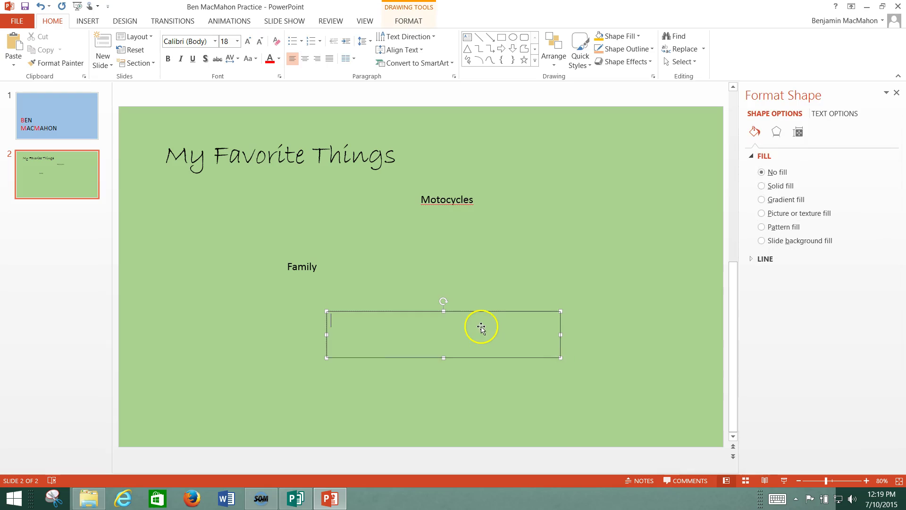
Finish typing 'Food' and correct 'Motocycles' to 'Motorcycles' with the spelling suggestion
type("Food")
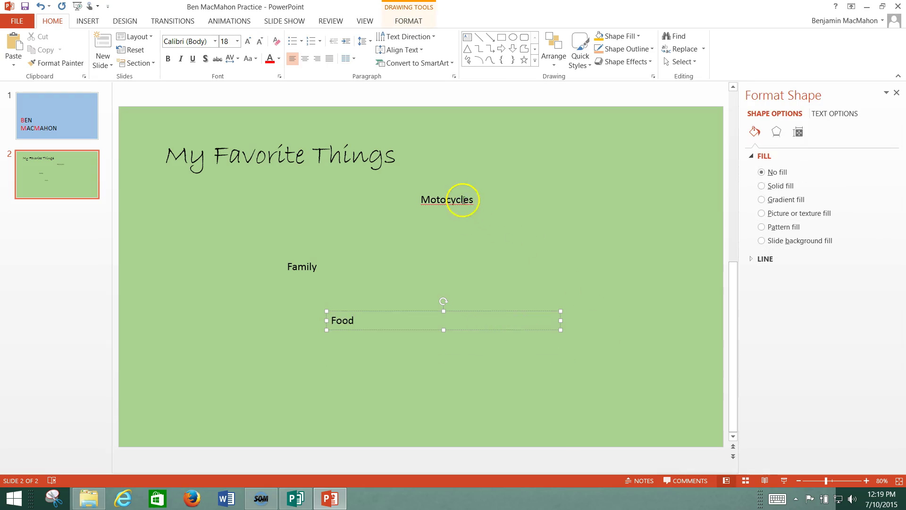
right_click(461, 199)
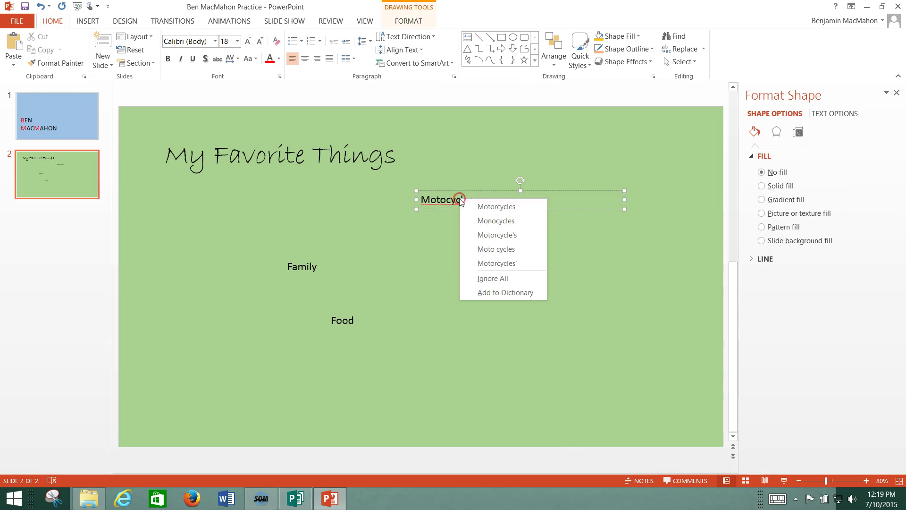
left_click(490, 207)
left_click(318, 230)
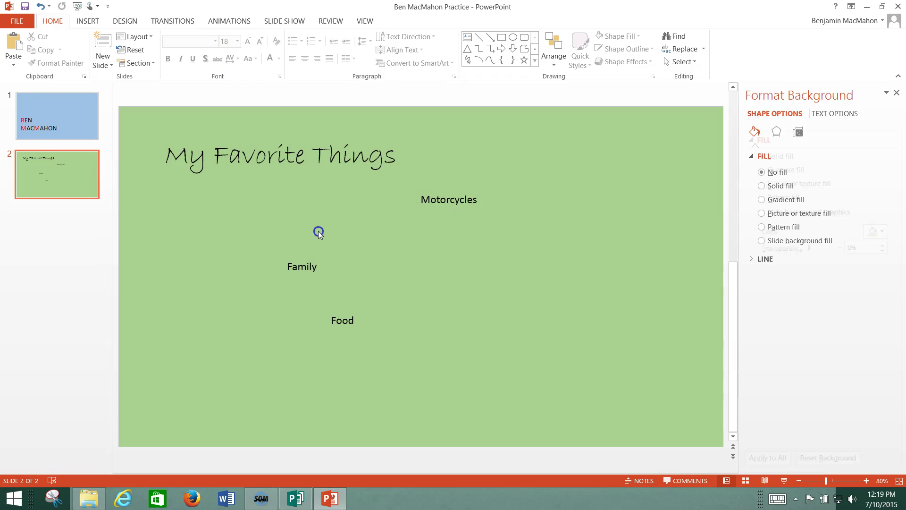
left_click(458, 205)
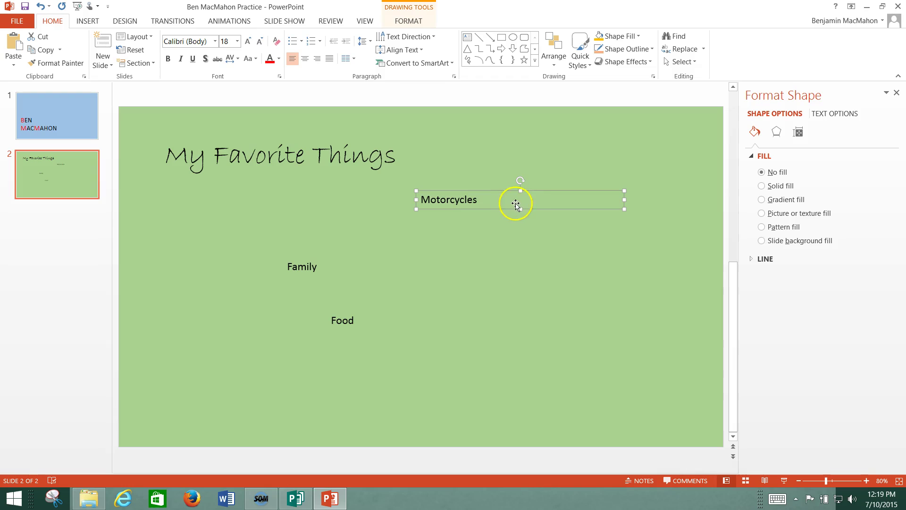
Set the Motorcycles and Family text boxes to 60-point font size
left_click_drag(520, 211, 522, 219)
left_click(237, 42)
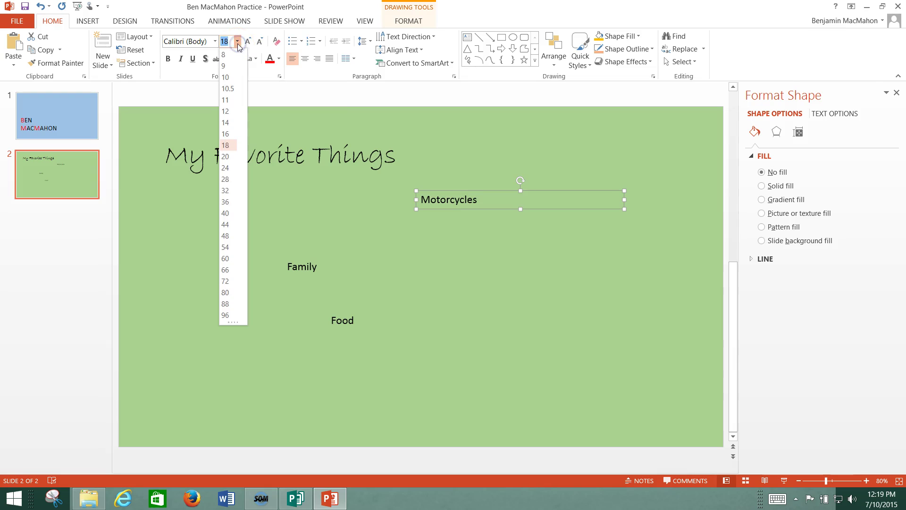
left_click(228, 260)
left_click(313, 267)
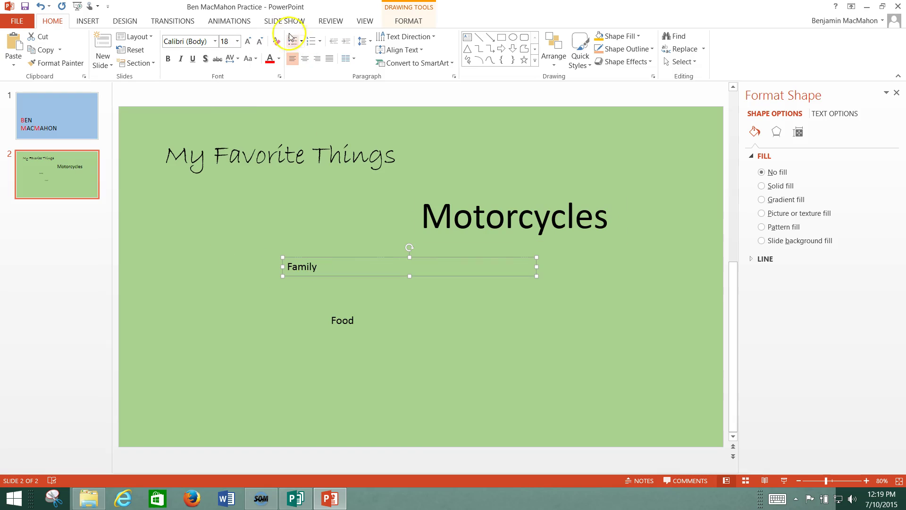
left_click(237, 41)
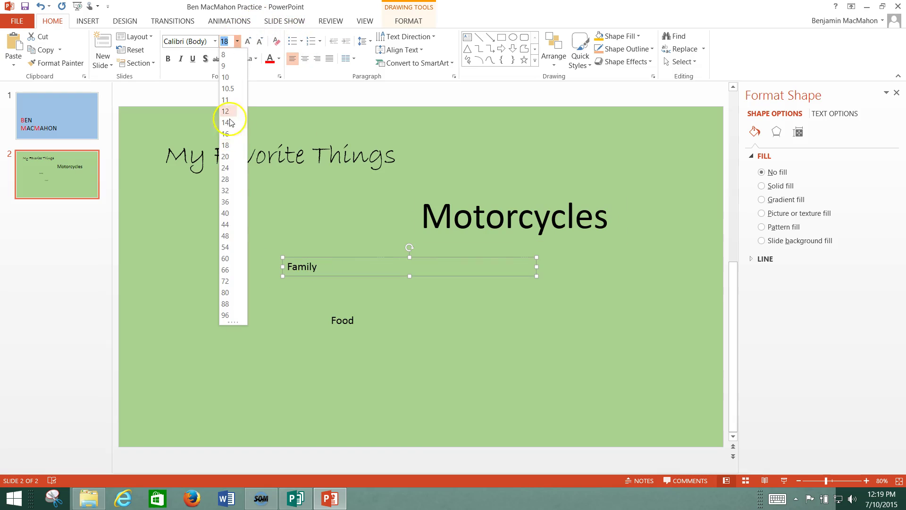
left_click(228, 255)
left_click(358, 329)
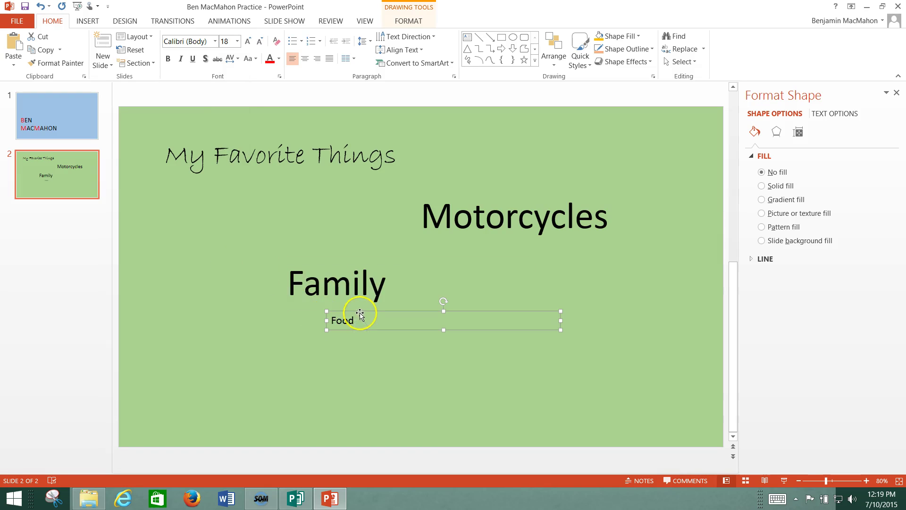
Make Food 60 point and move its box to the lower right of the slide
left_click(237, 41)
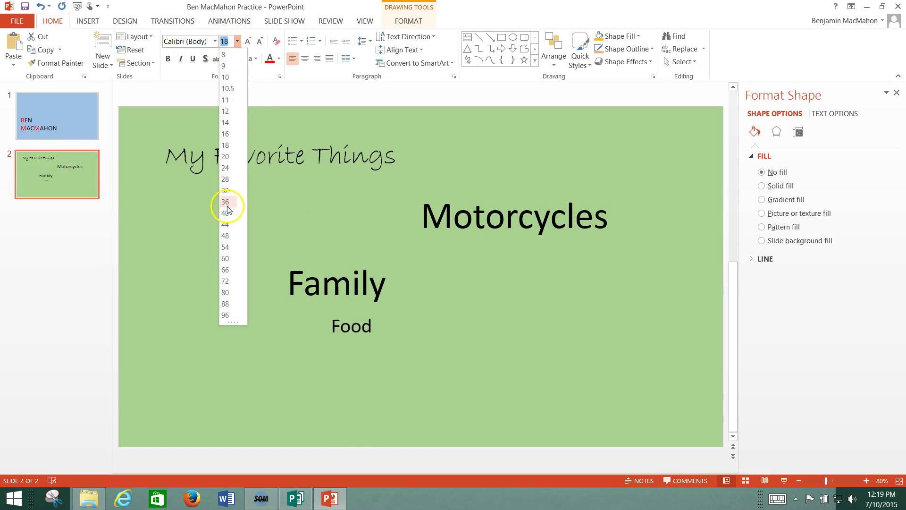
left_click(225, 258)
left_click(352, 325)
left_click_drag(352, 325, 473, 349)
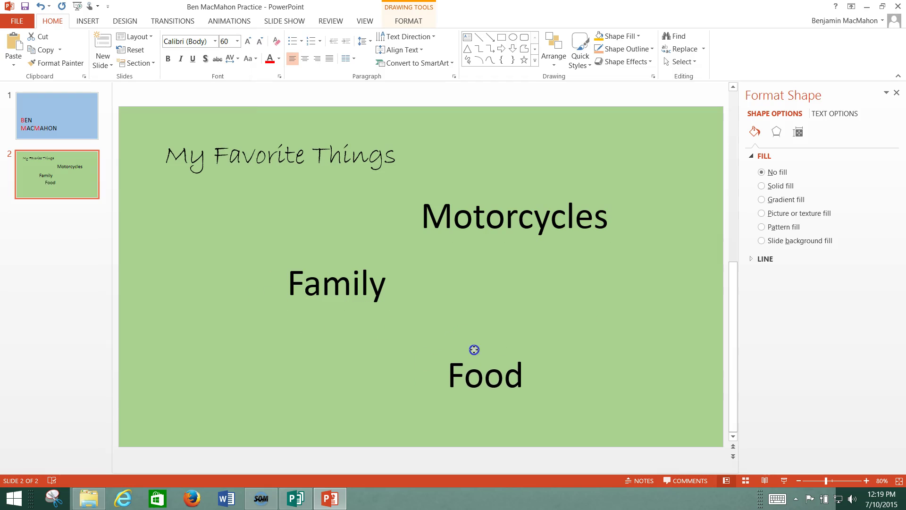
left_click(250, 235)
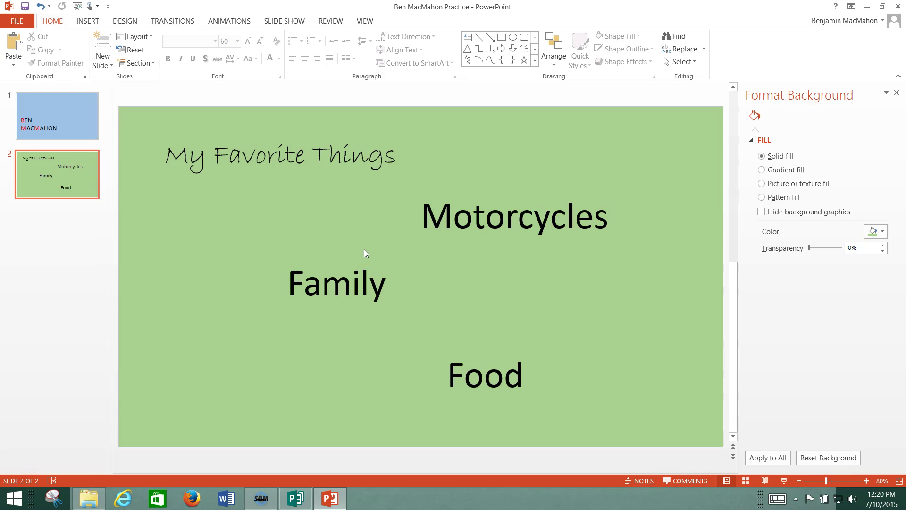
left_click(413, 259)
Colour the first letter M of Motorcycles light blue
left_click(501, 213)
double_click(515, 209)
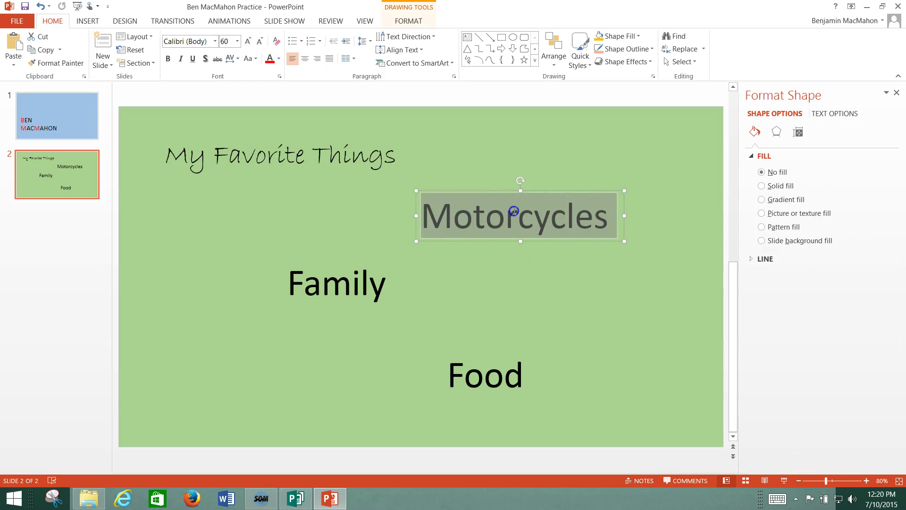
left_click(486, 211)
left_click_drag(448, 211, 422, 214)
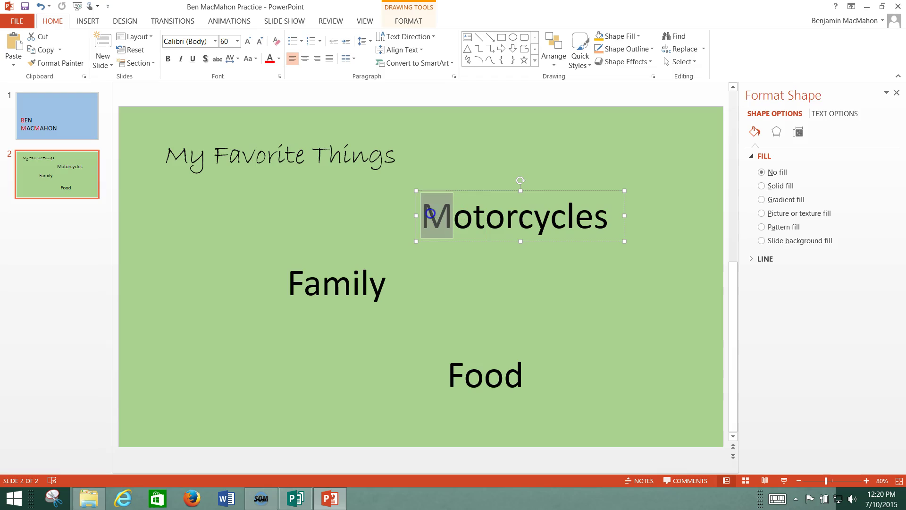
left_click(278, 59)
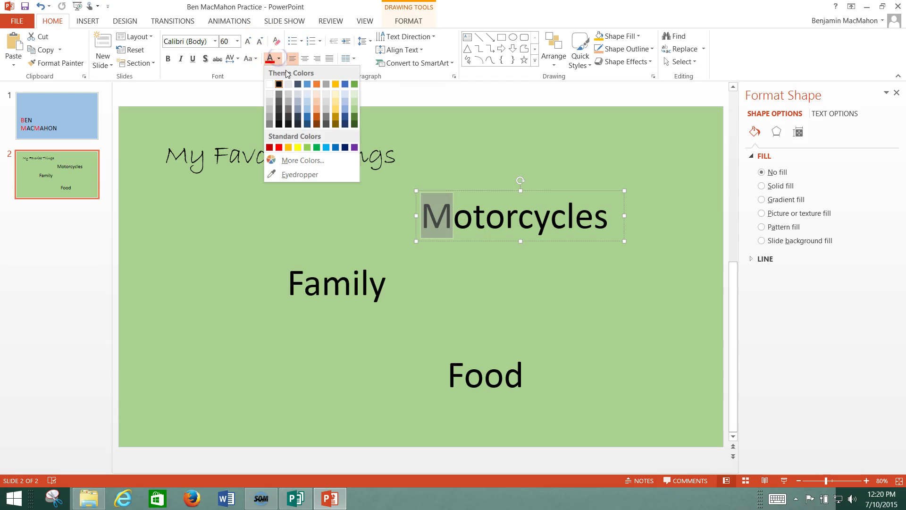
left_click(326, 148)
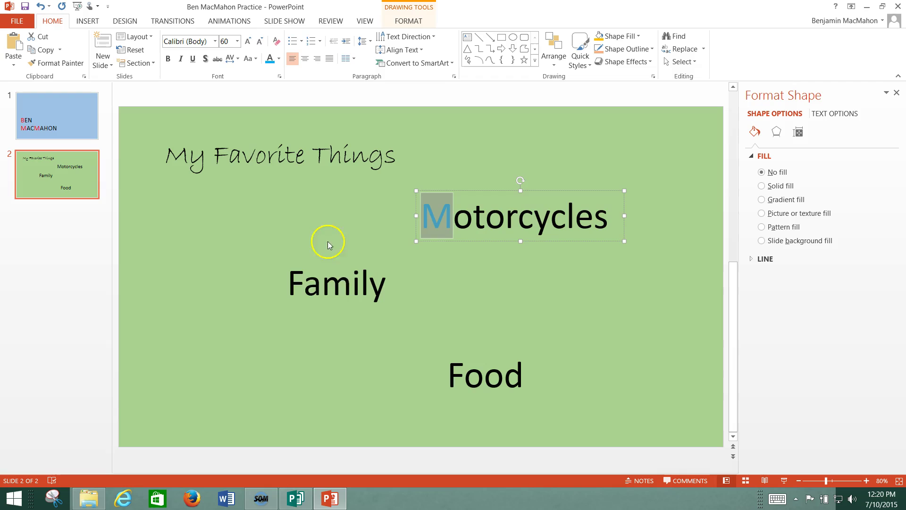
Colour the F of Family dark green and the F of Food dark orange
left_click_drag(306, 286, 283, 286)
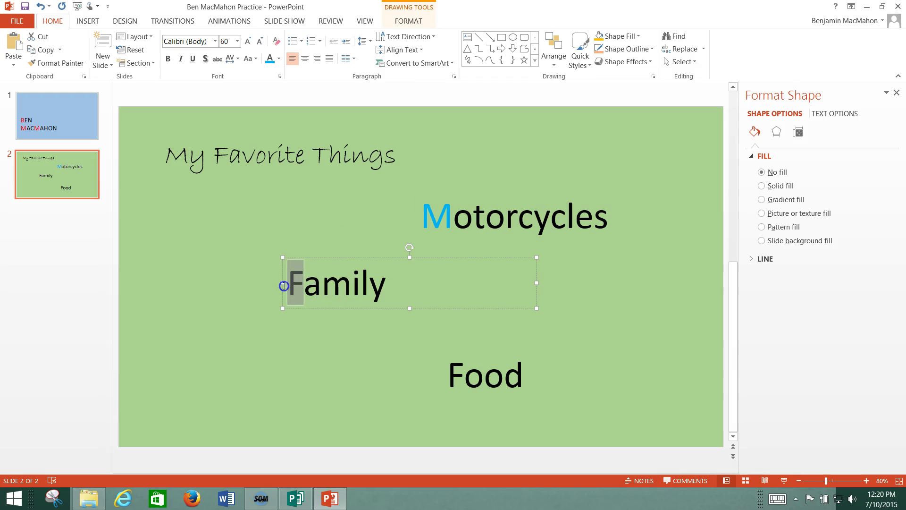
left_click(279, 59)
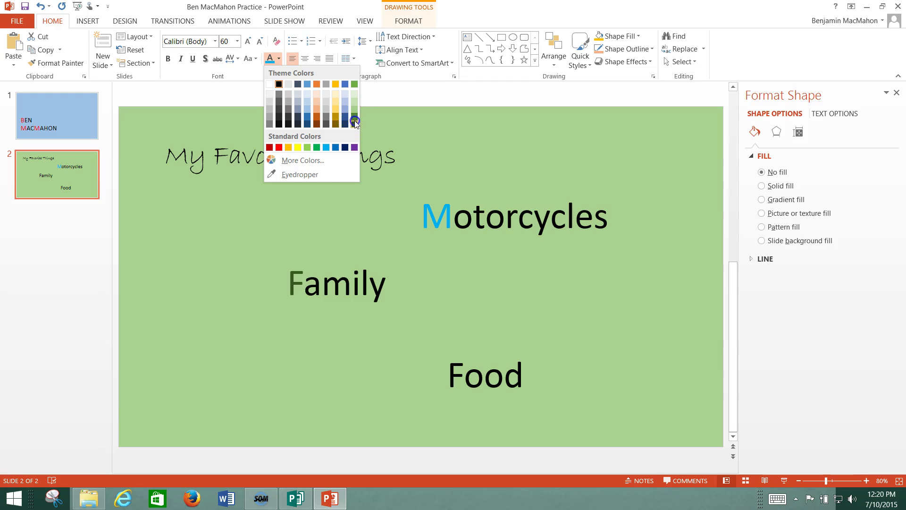
left_click(355, 123)
left_click(473, 376)
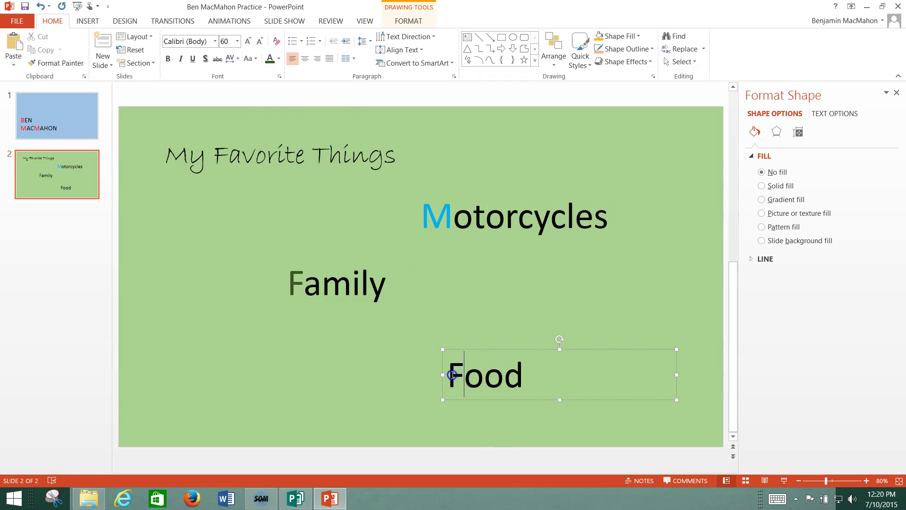
left_click_drag(452, 375, 447, 375)
left_click(279, 59)
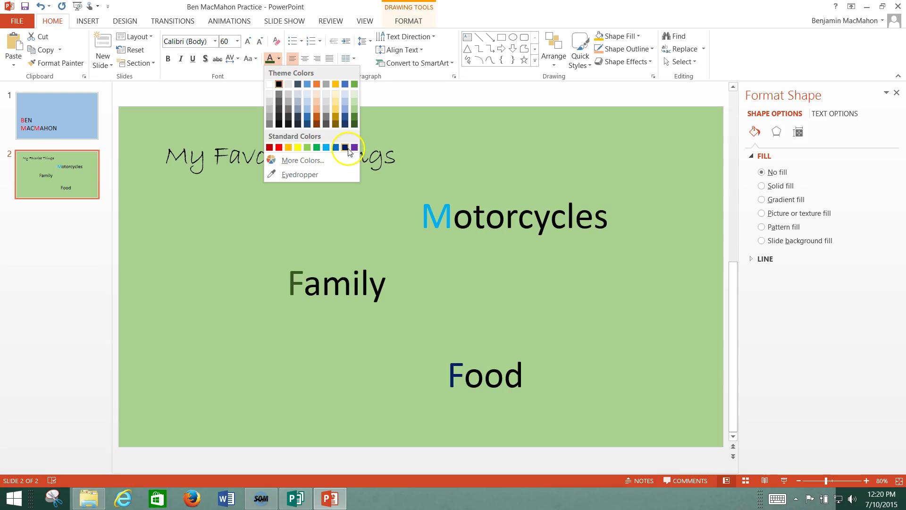
left_click(317, 115)
left_click(268, 204)
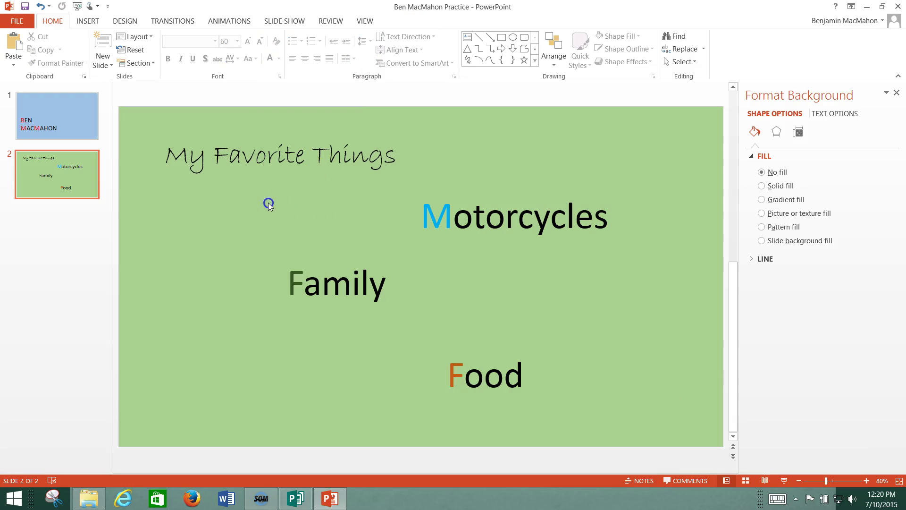
Select the entire 'My Favorite Things' title and set it to 60 point
left_click(329, 162)
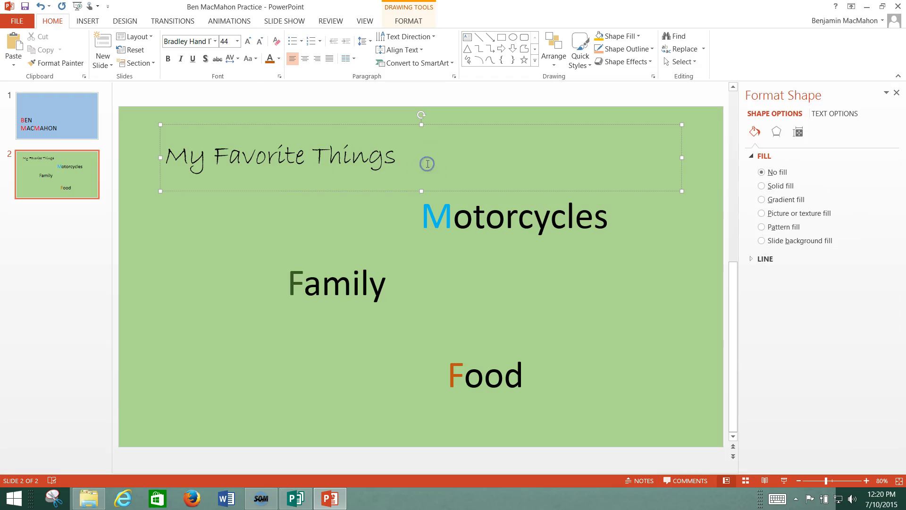
left_click(237, 41)
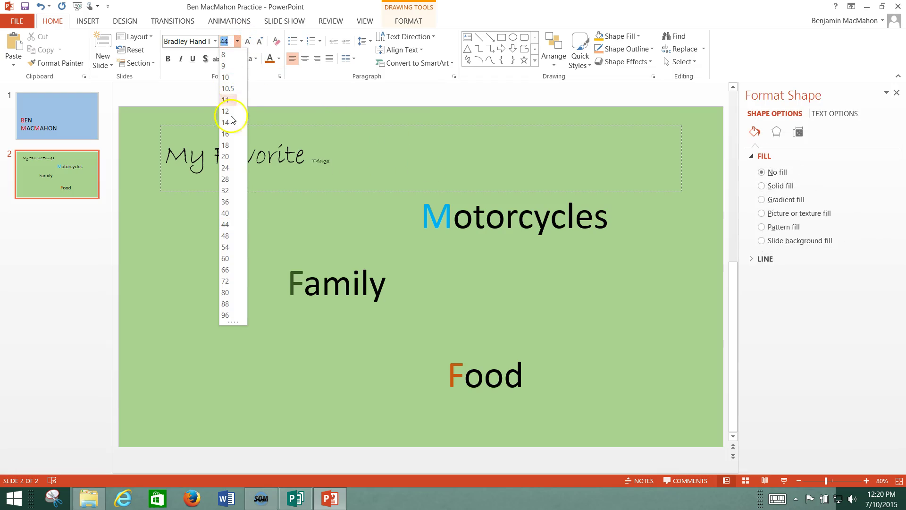
left_click(236, 270)
left_click(225, 265)
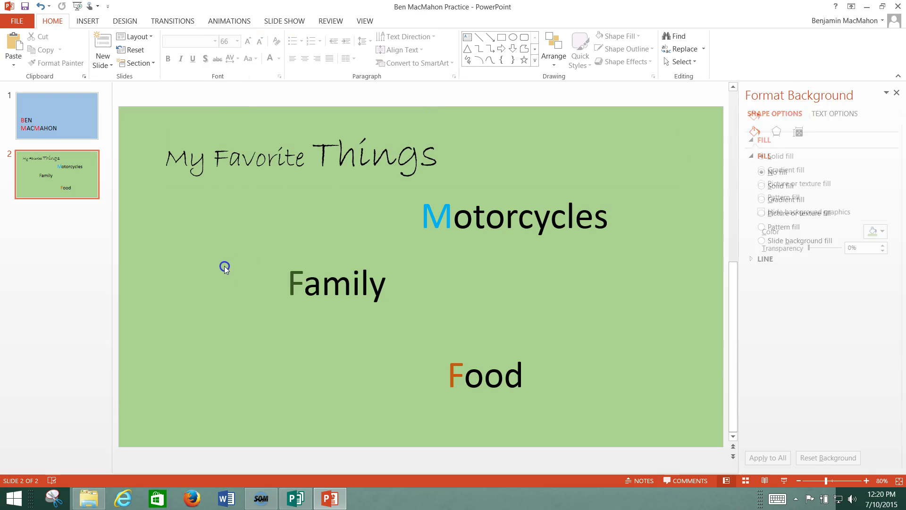
left_click(318, 152)
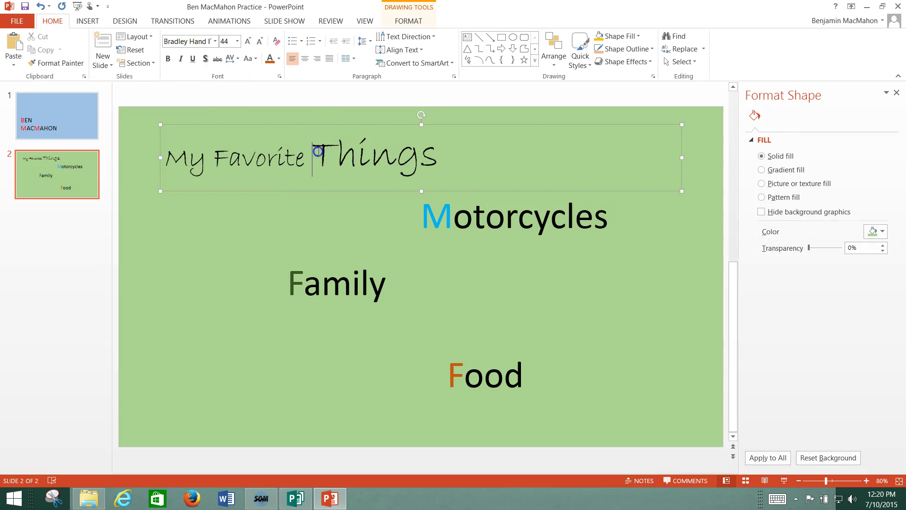
left_click(345, 152)
left_click(291, 155)
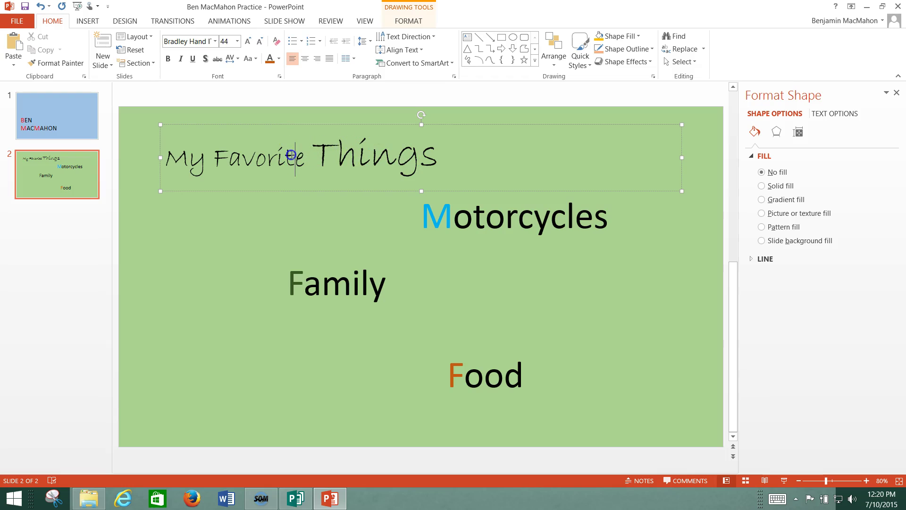
left_click_drag(427, 153, 191, 162)
left_click(237, 41)
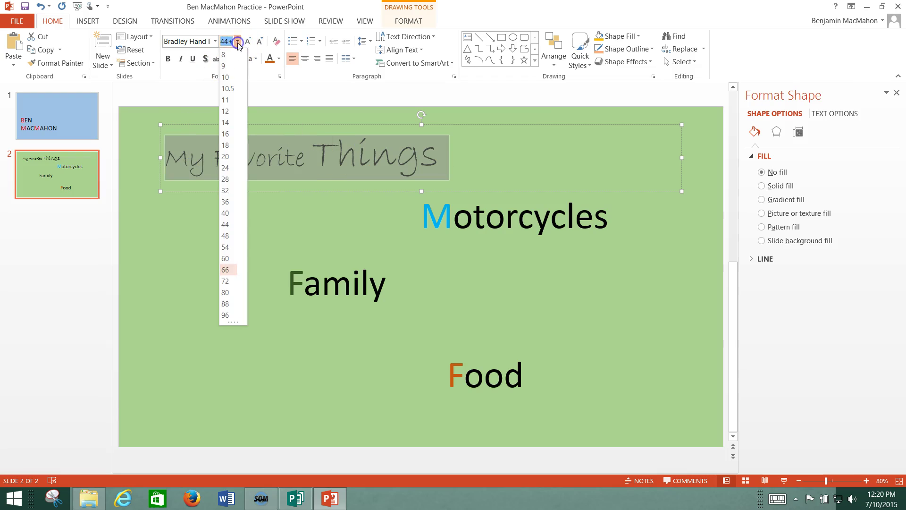
left_click(225, 259)
left_click(229, 259)
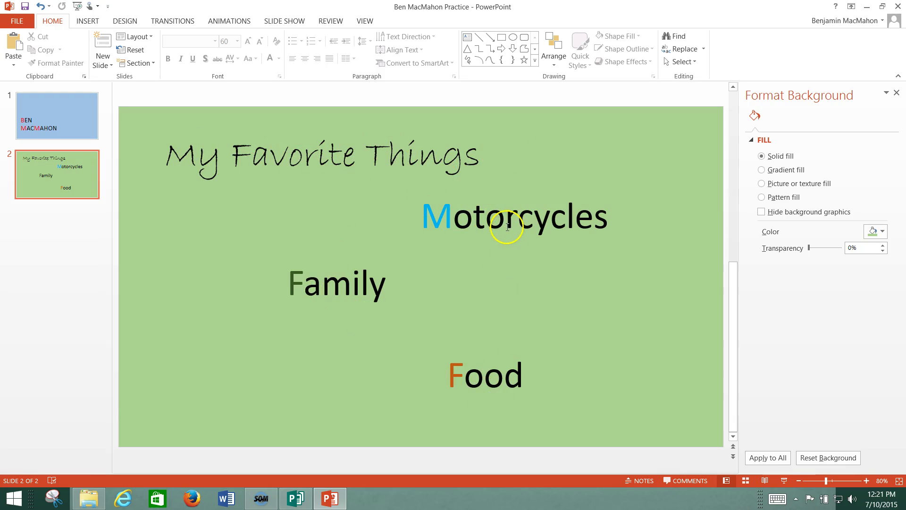
left_click(505, 226)
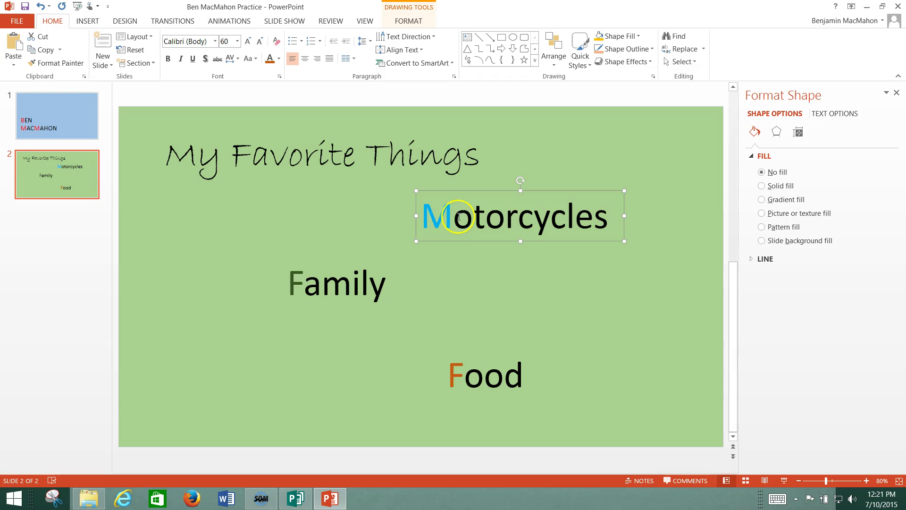
left_click_drag(447, 217, 417, 214)
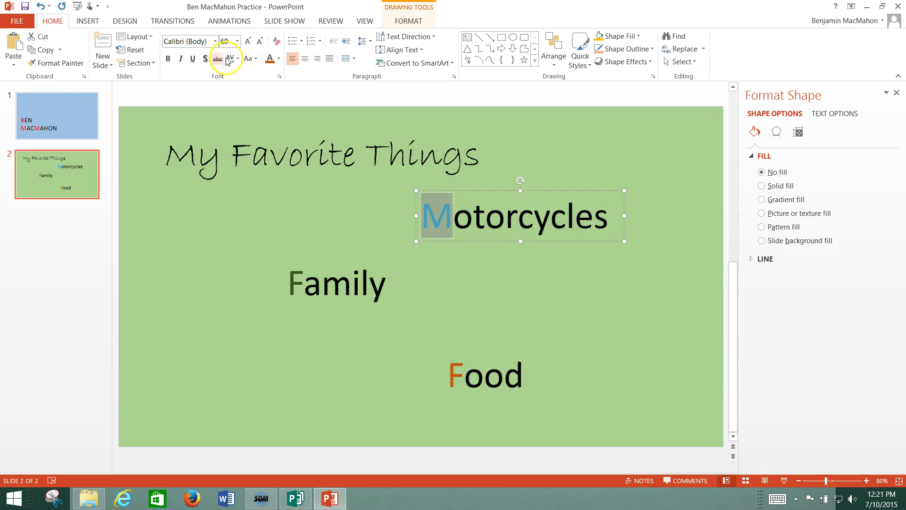
left_click(281, 60)
left_click(279, 85)
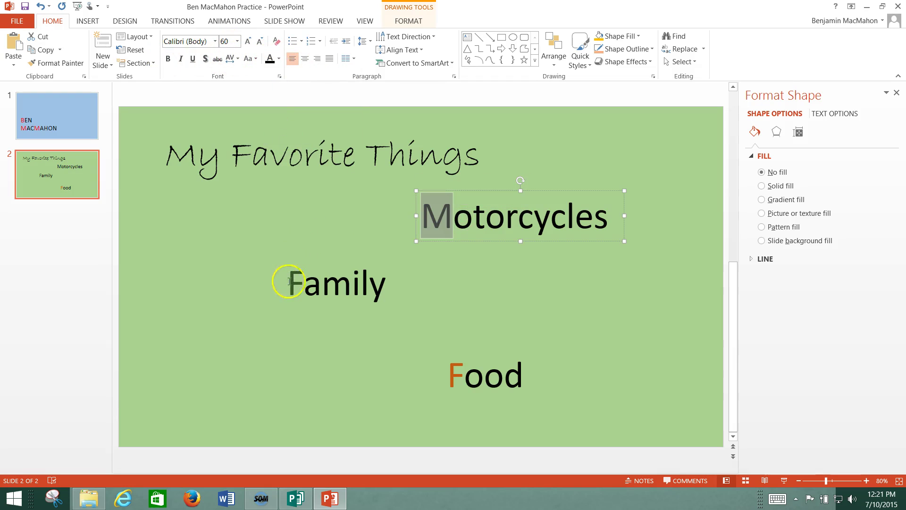
left_click(304, 284)
left_click_drag(303, 284, 288, 283)
left_click(269, 58)
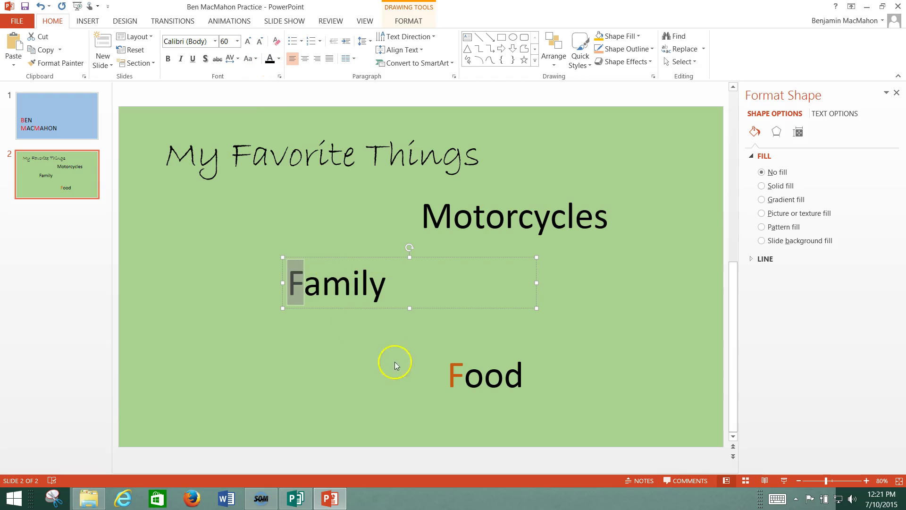
left_click_drag(459, 378, 449, 374)
left_click(270, 58)
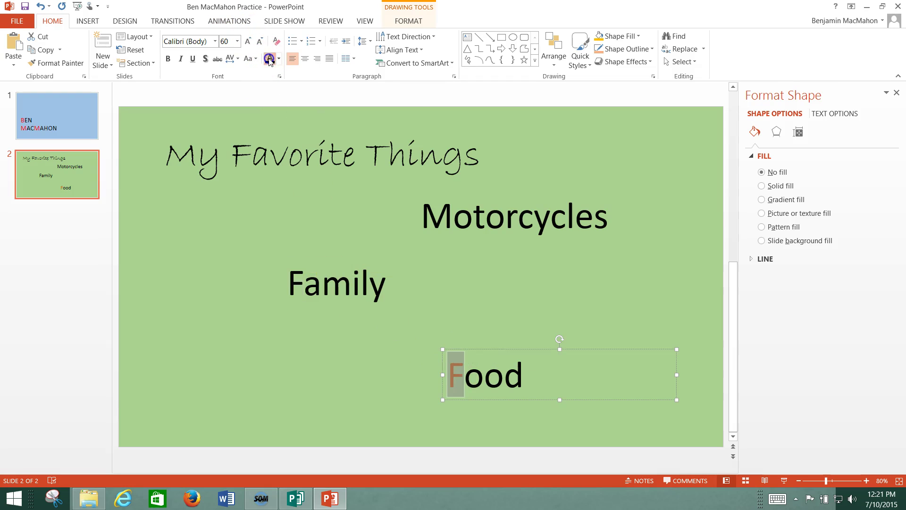
left_click(208, 175)
left_click(228, 266)
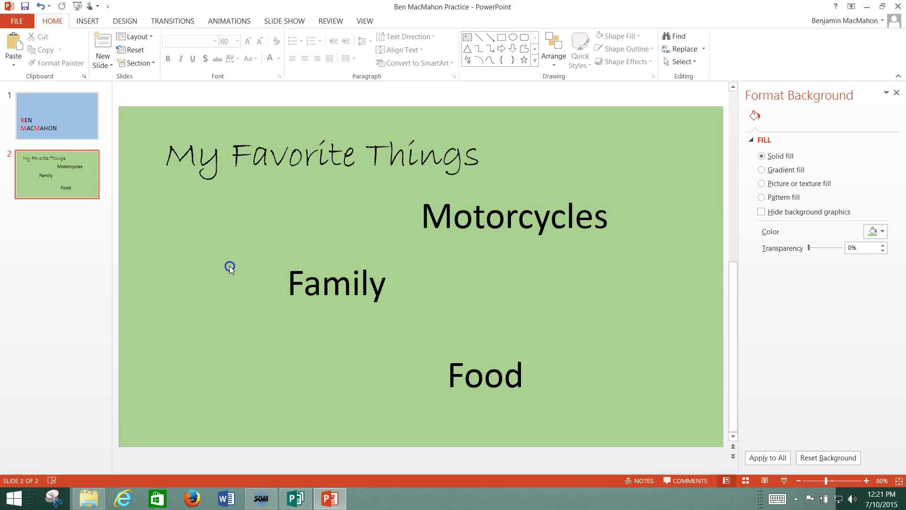
key("ctrl+z")
key("ctrl+z")
key("ctrl+z")
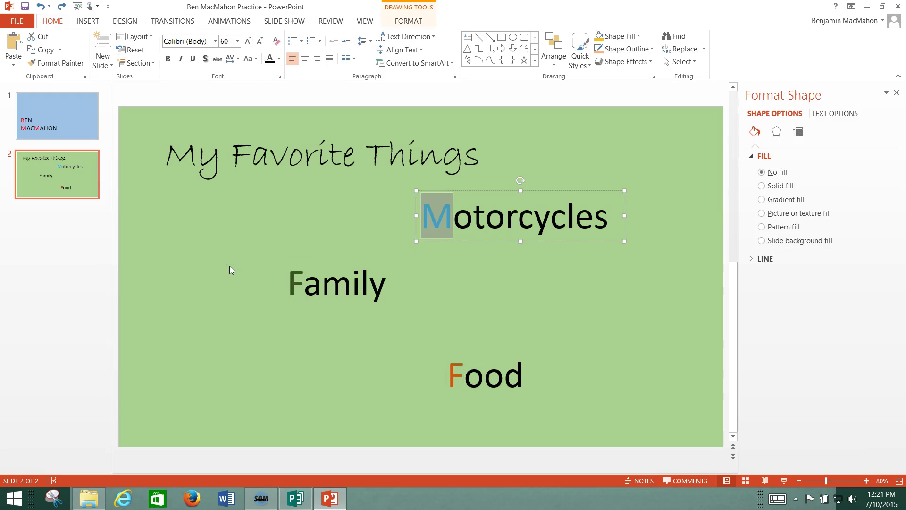
Make the whole 'My Favorite Things' title bold
left_click(229, 270)
left_click(252, 162)
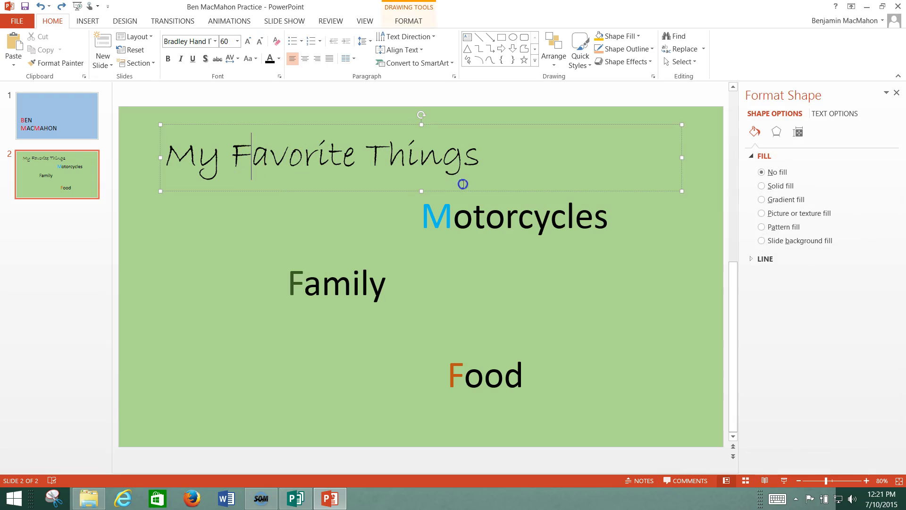
left_click(484, 160)
left_click_drag(483, 161, 170, 154)
left_click(168, 59)
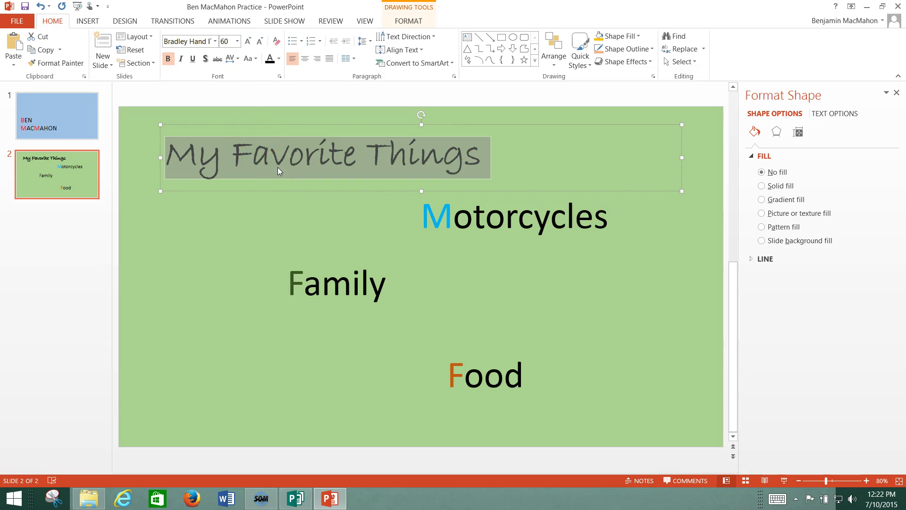
left_click(295, 163)
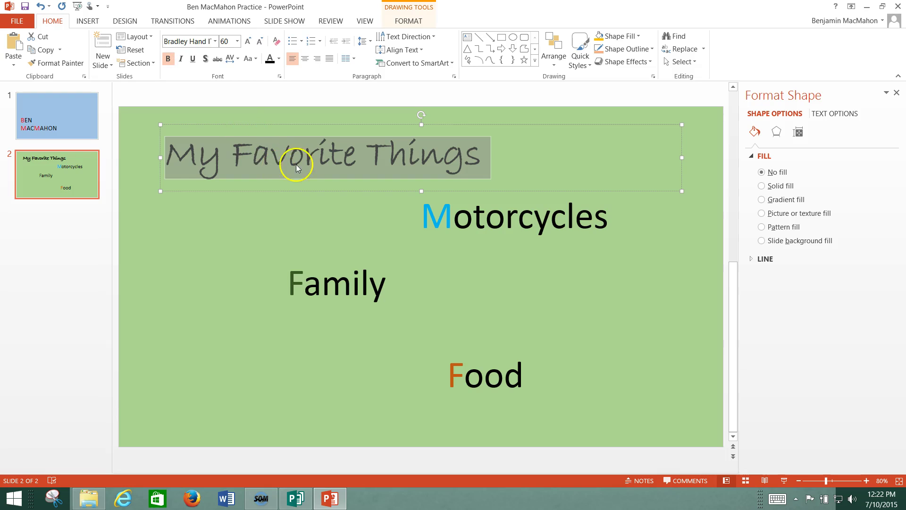
left_click(268, 215)
Colour the word 'My' in the title dark orange (Orange, Accent 2, Darker 25%)
left_click(466, 157)
left_click_drag(486, 156, 154, 149)
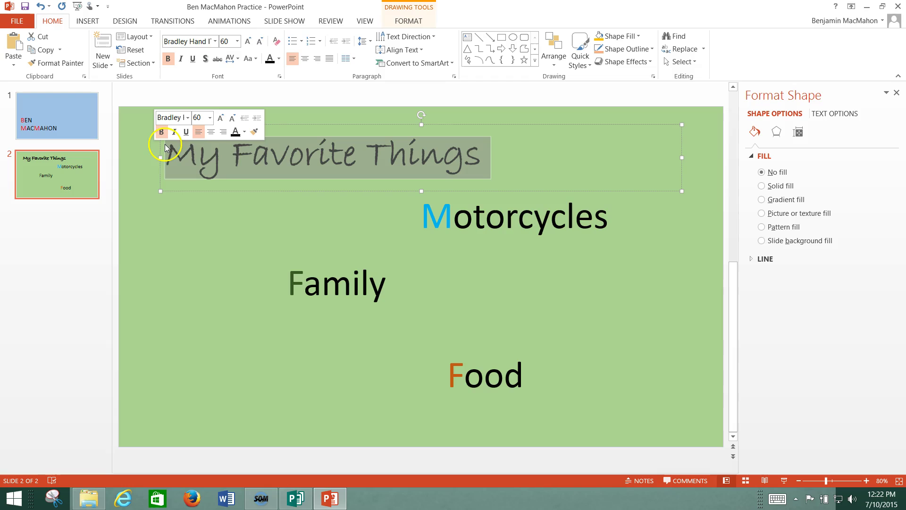
left_click(236, 132)
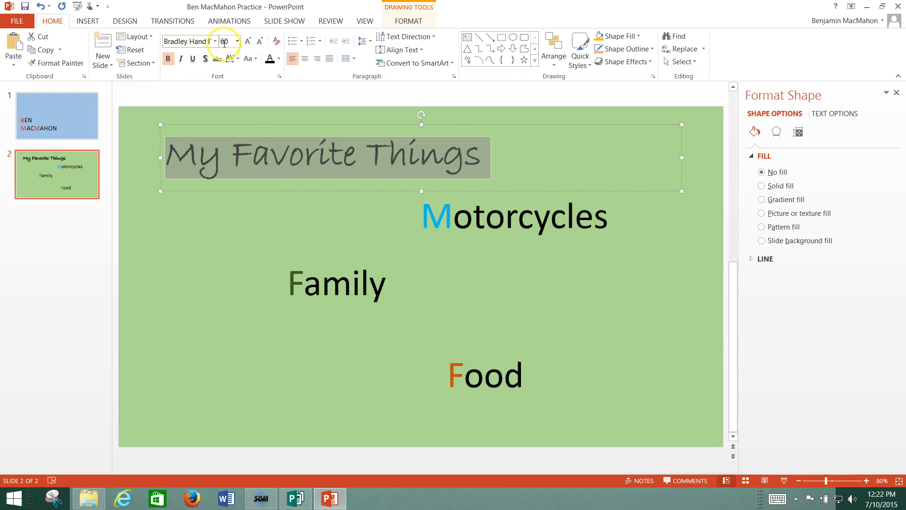
left_click(222, 152)
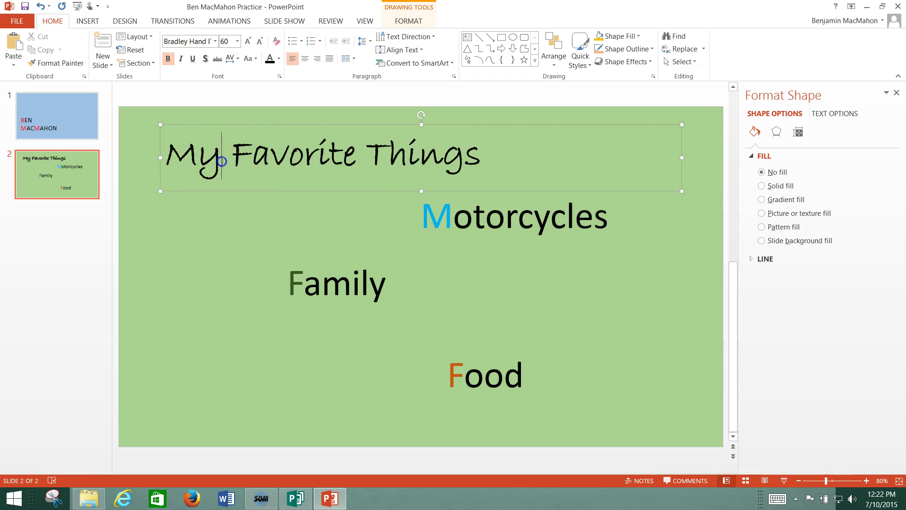
left_click_drag(222, 152, 166, 156)
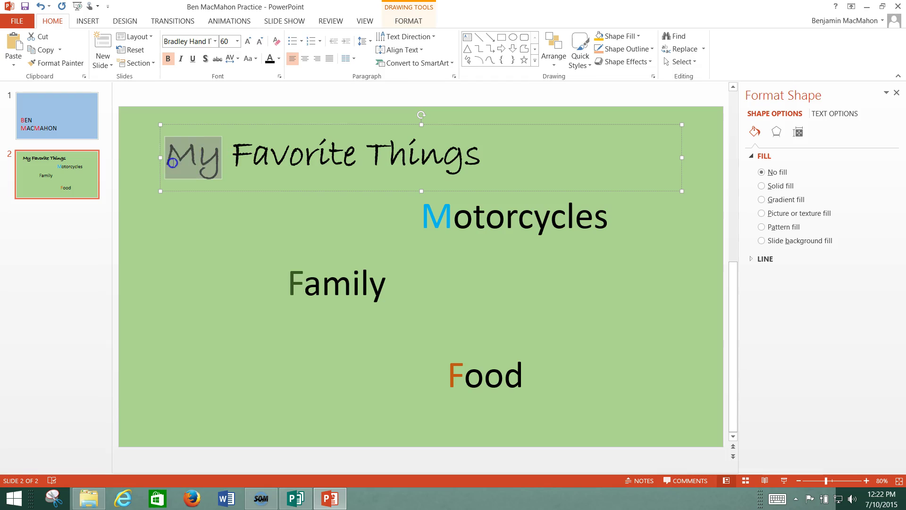
left_click(279, 59)
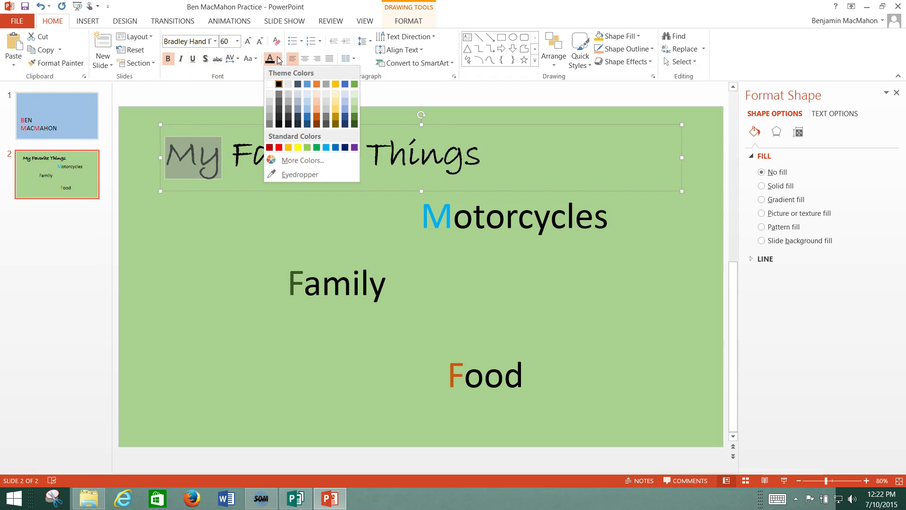
left_click(320, 116)
left_click(222, 271)
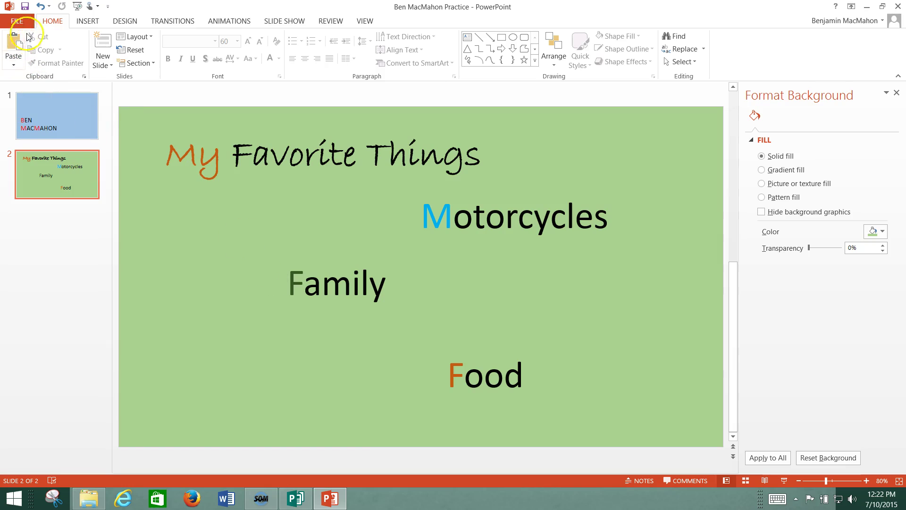
Save the presentation from the Quick Access Toolbar
left_click(25, 6)
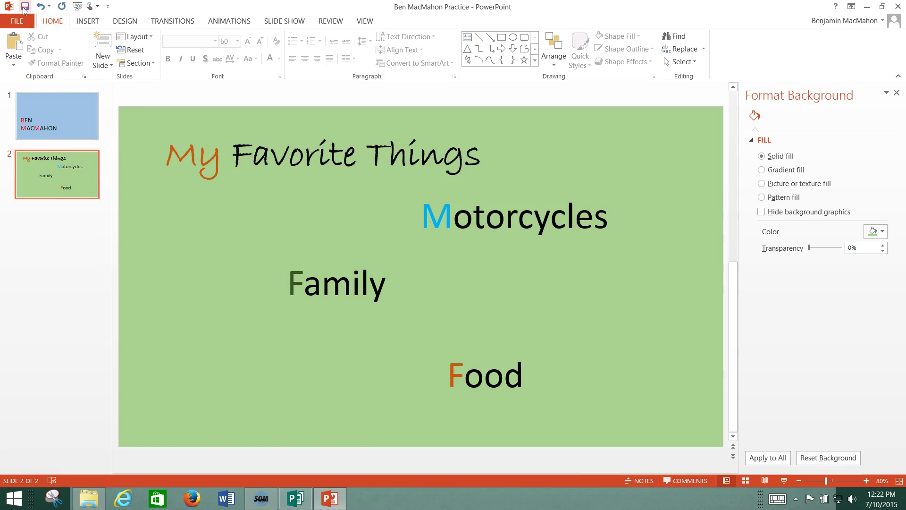